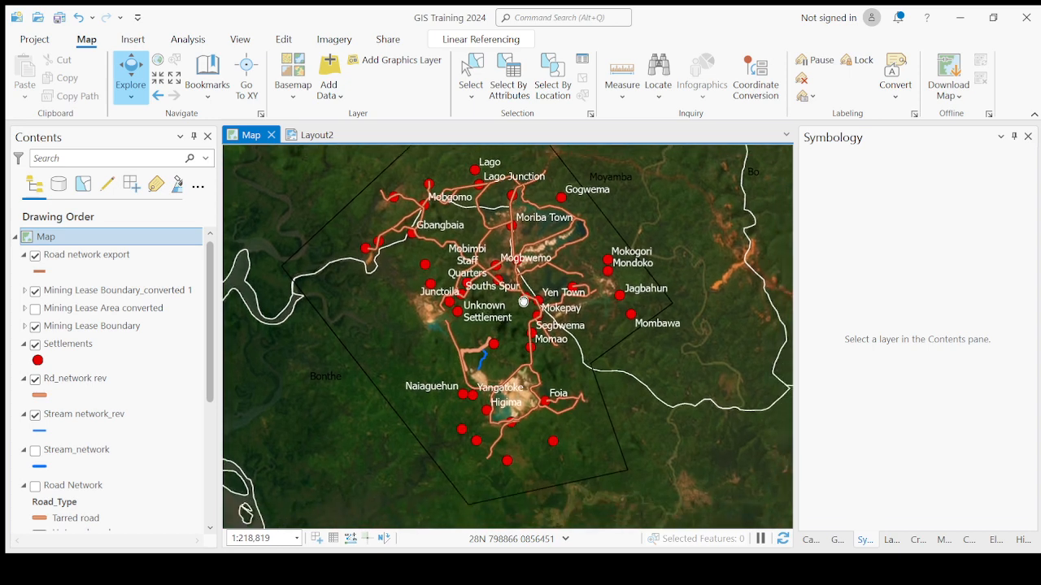
- Examine the settlements and road network around the mining lease boundary on the map
drag(452, 287, 447, 360)
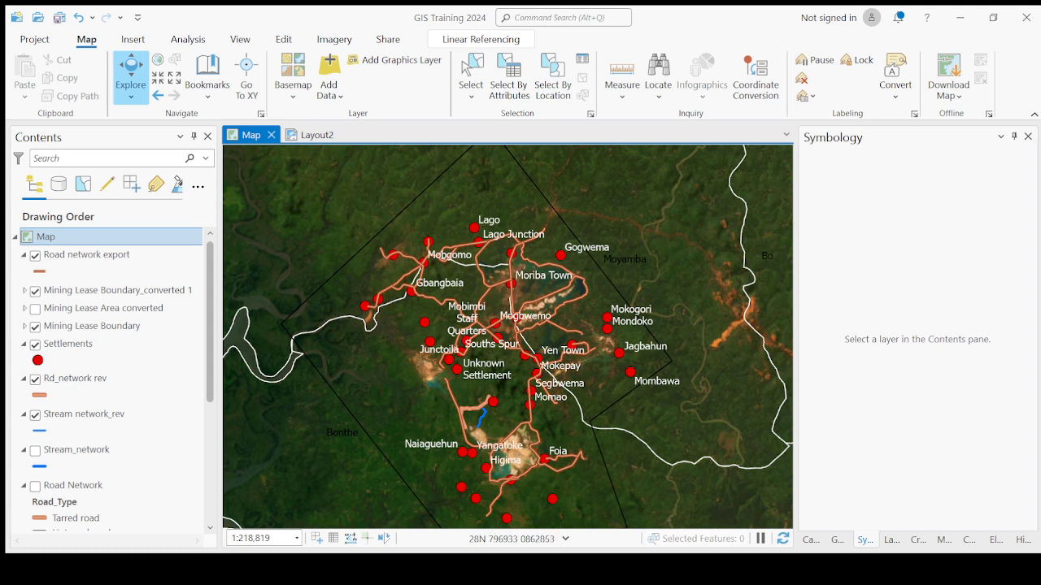
scroll(494, 282, up, 2)
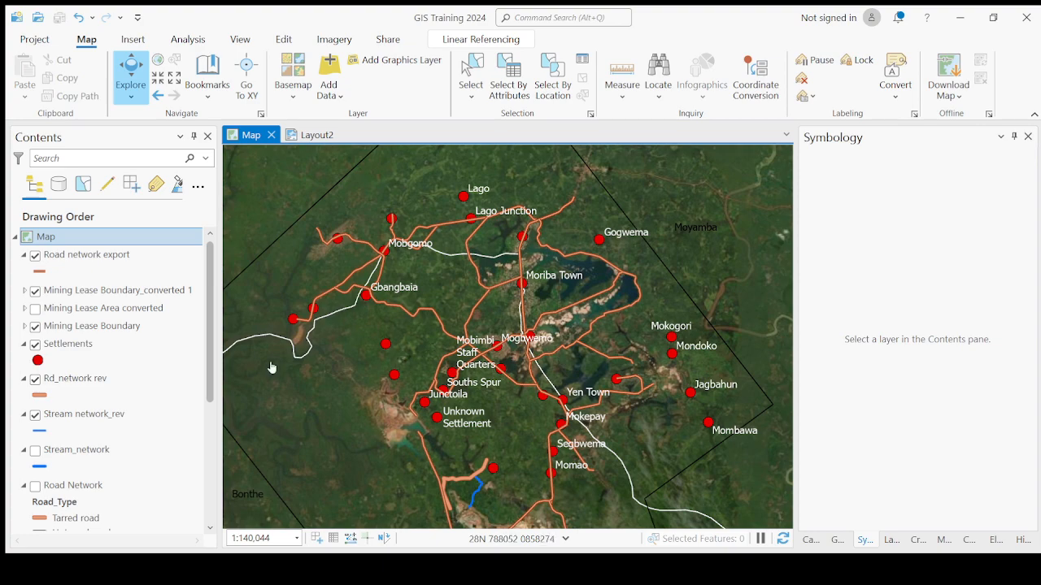
scroll(640, 375, down, 2)
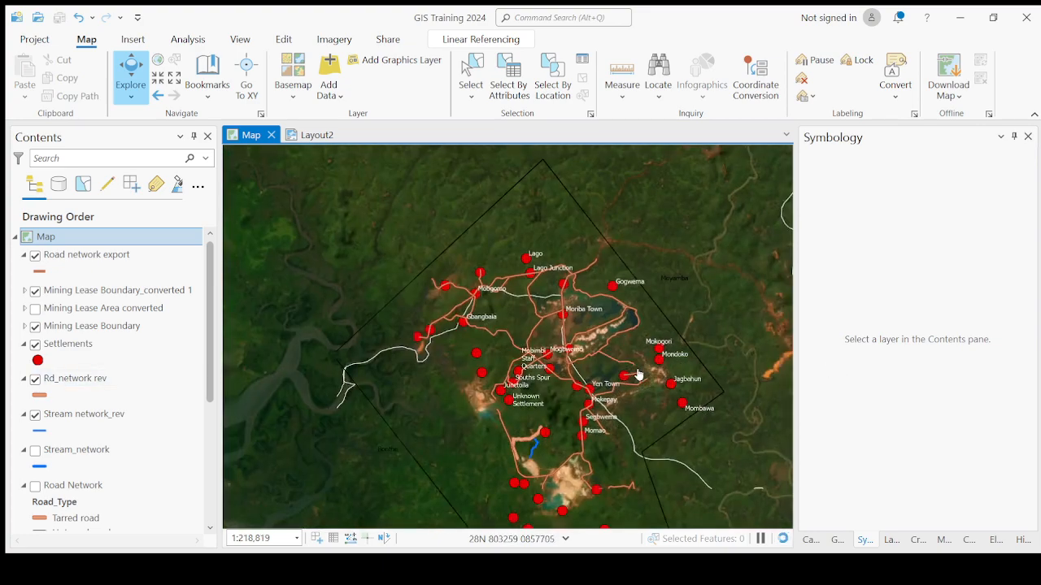
scroll(640, 375, up, 2)
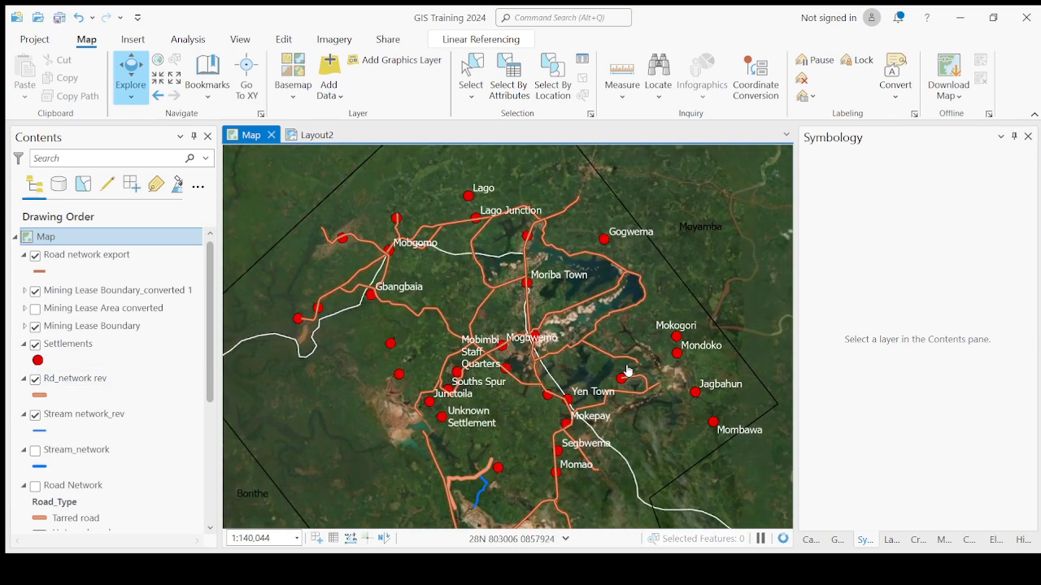
scroll(627, 370, up, 2)
scroll(627, 371, down, 2)
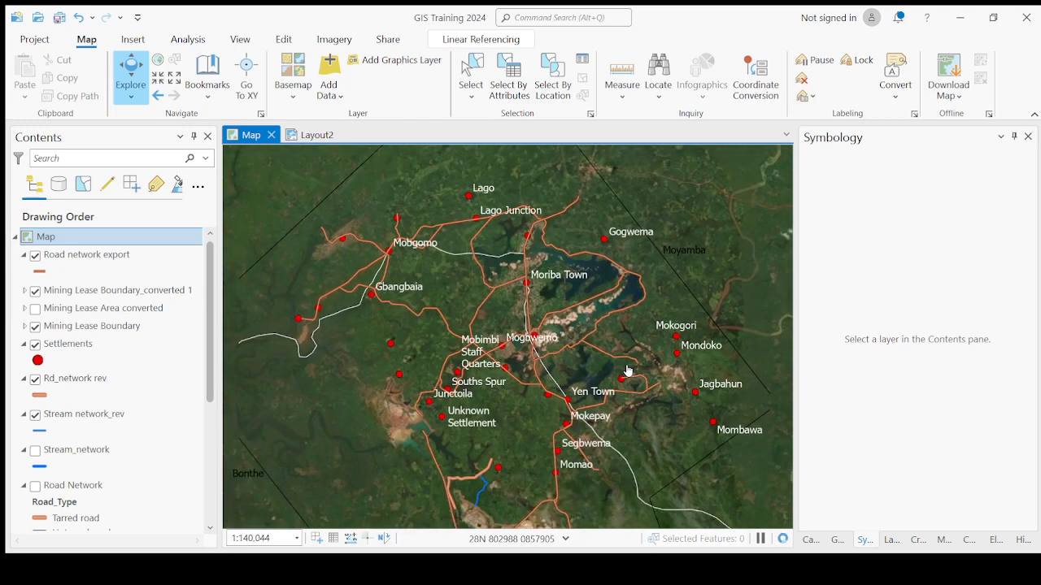
scroll(467, 200, up, 2)
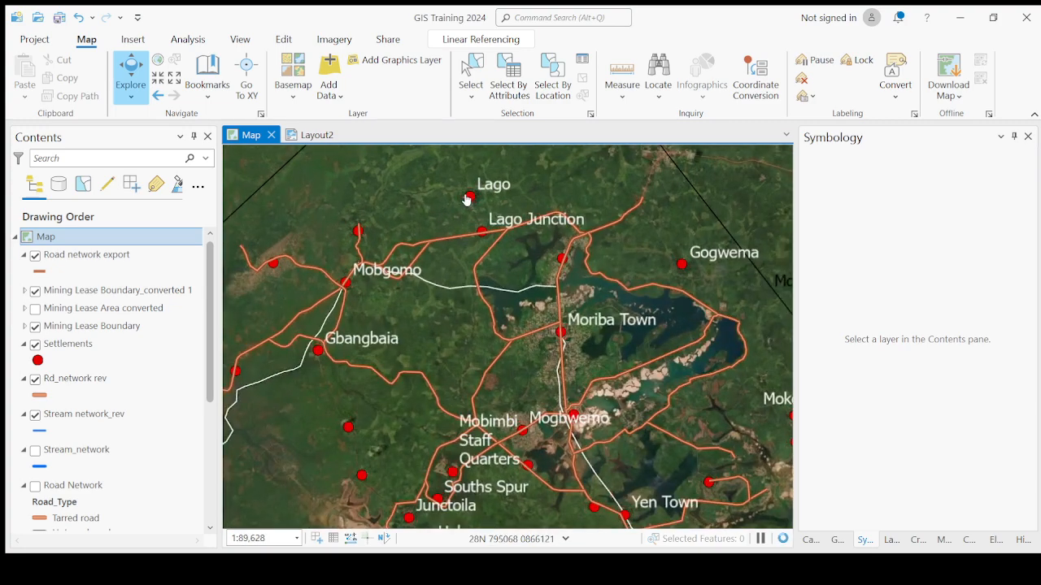
scroll(466, 200, down, 2)
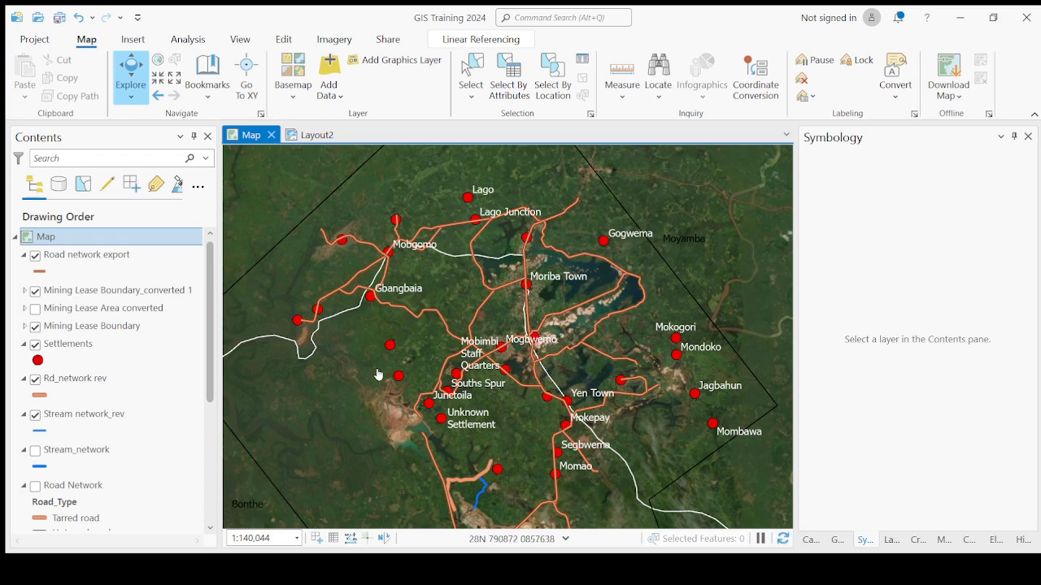
- Open the attribute table of the Settlements layer
click(106, 351)
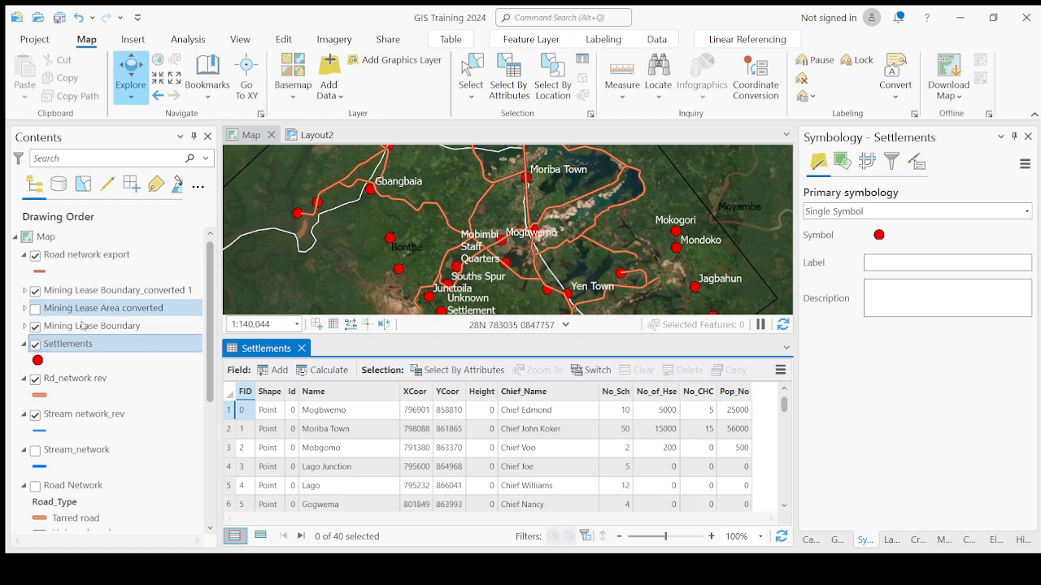
click(82, 350)
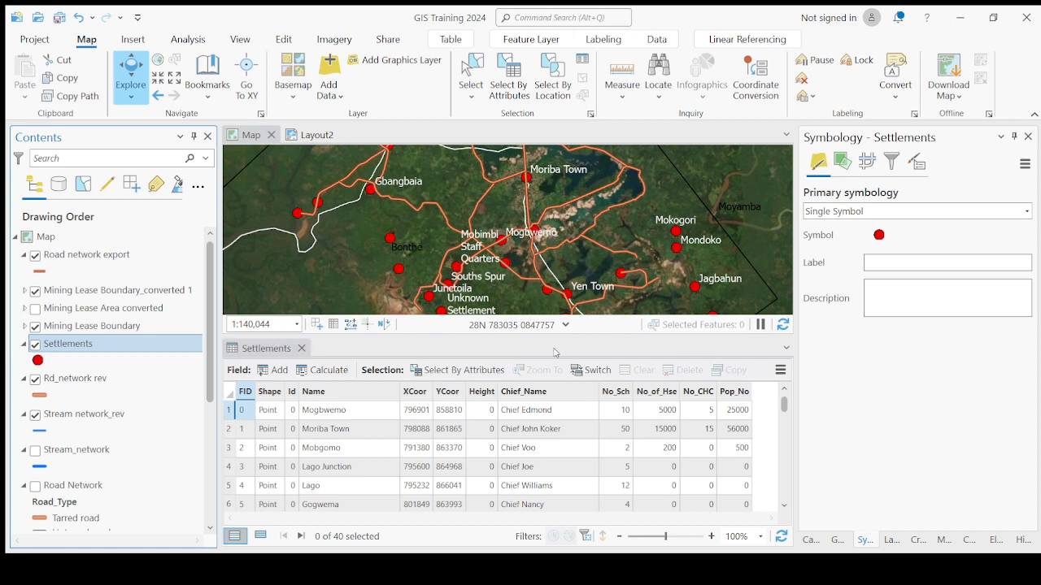
click(481, 360)
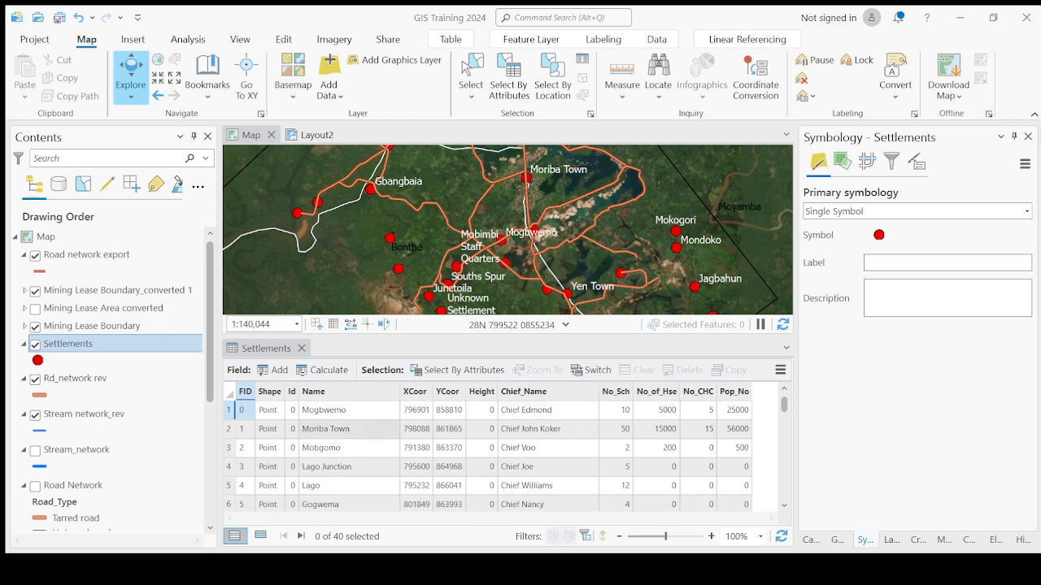
- Select all records in the Settlements attribute table
click(229, 411)
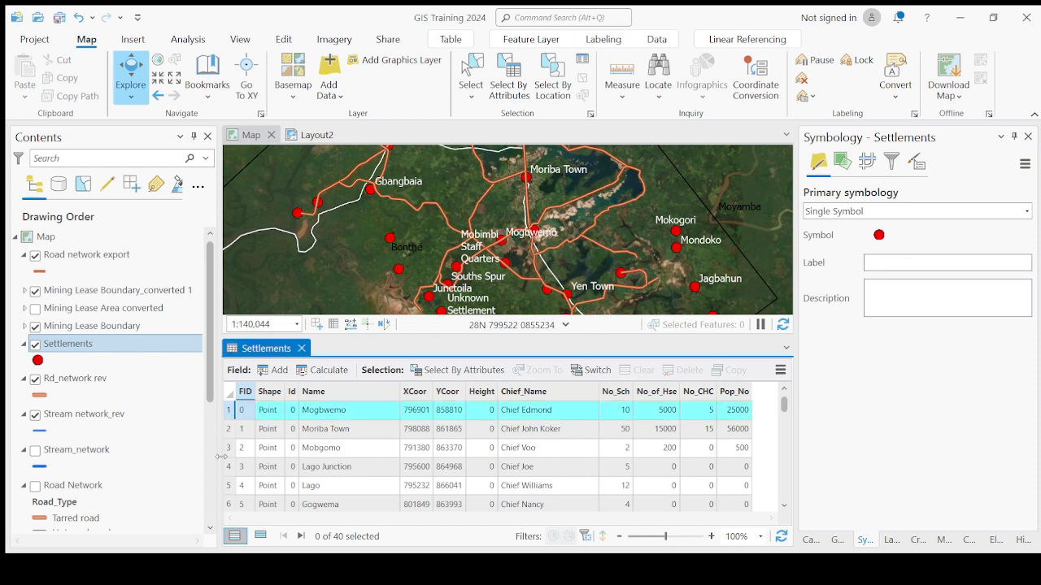
click(231, 417)
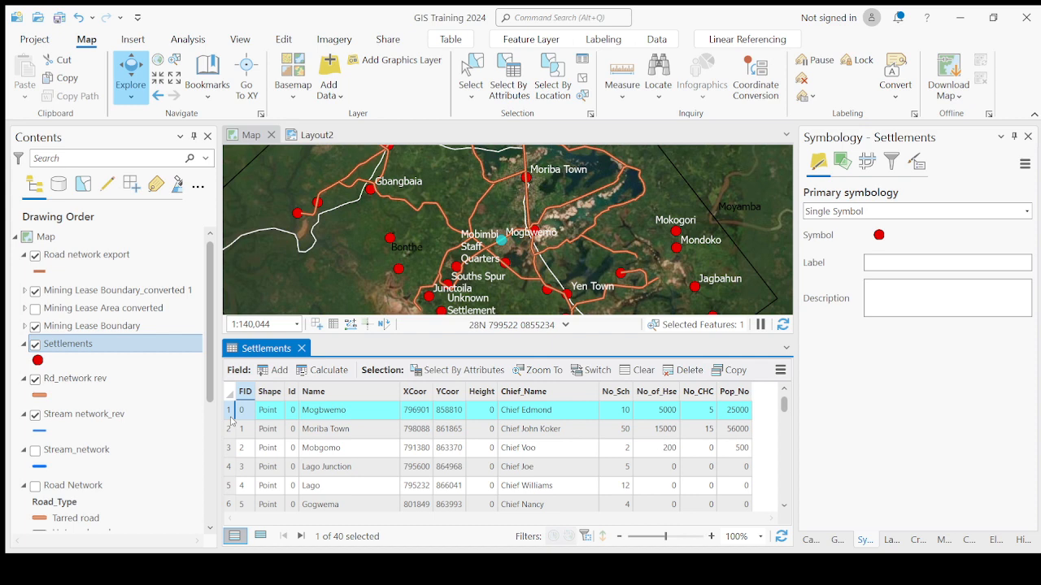
key(ctrl+a)
scroll(461, 246, down, 1)
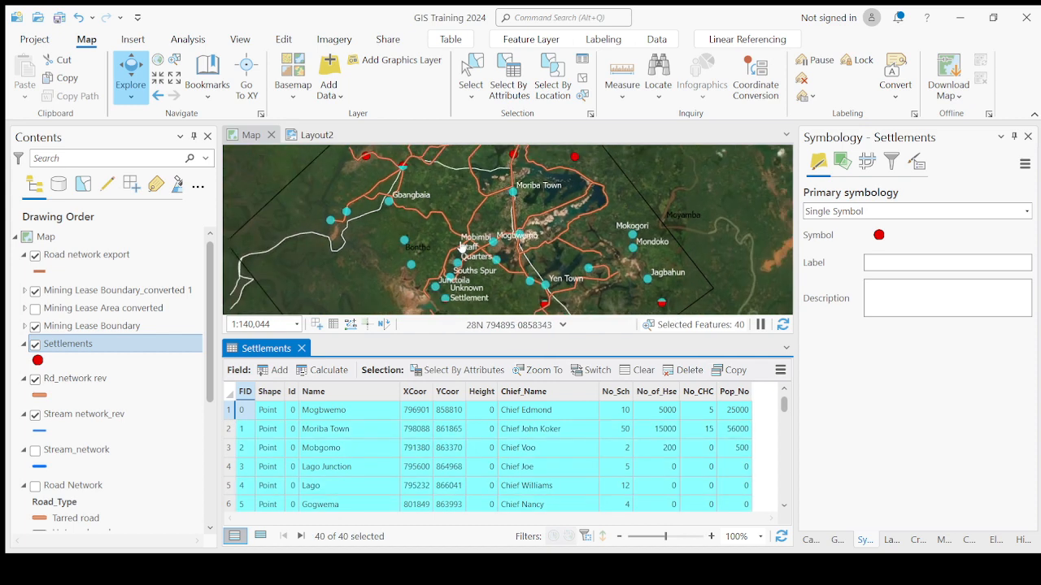
scroll(461, 247, down, 2)
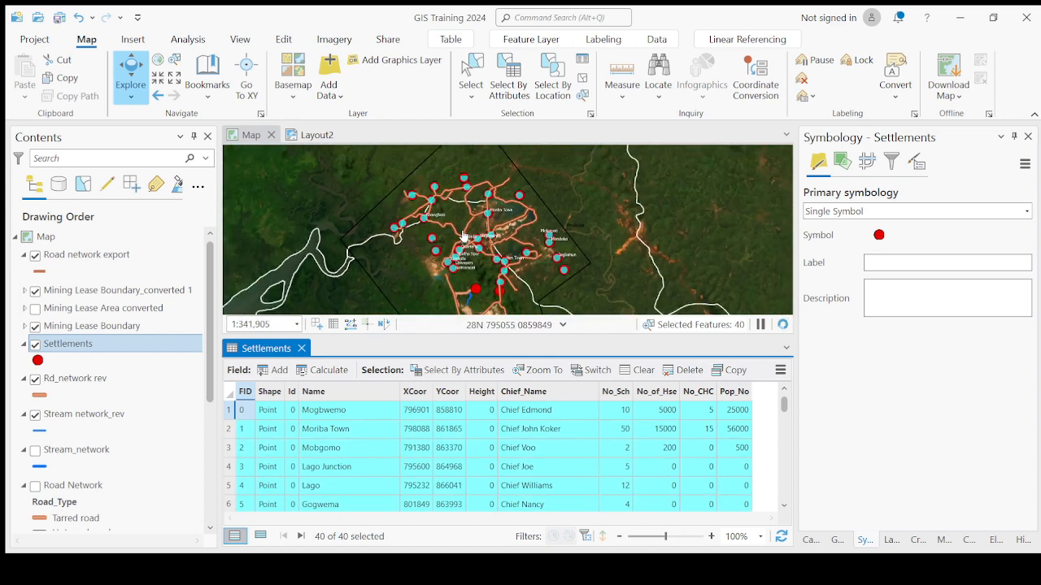
- Select individual settlement records one row at a time in the table
click(229, 393)
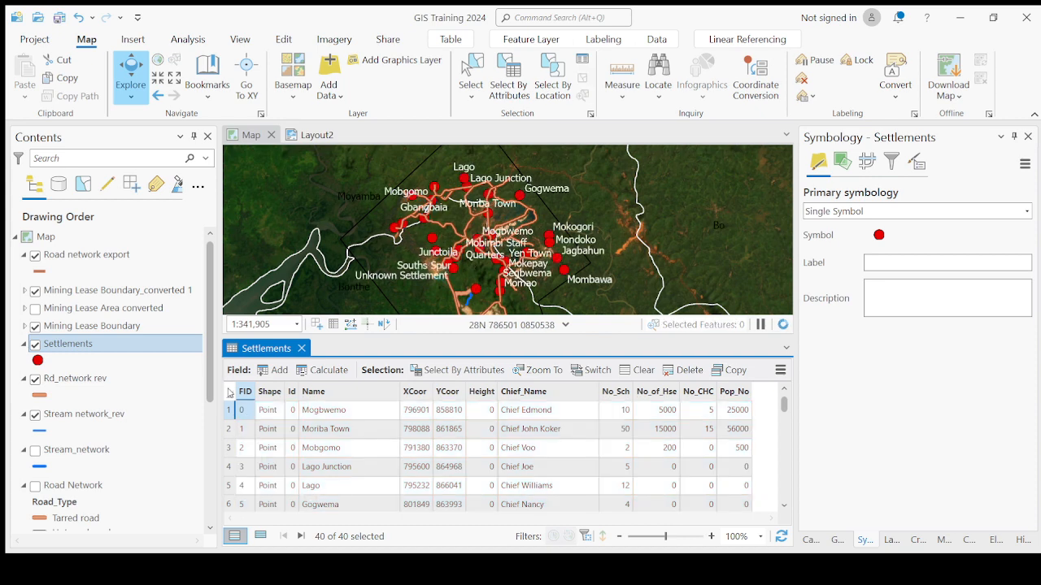
click(230, 430)
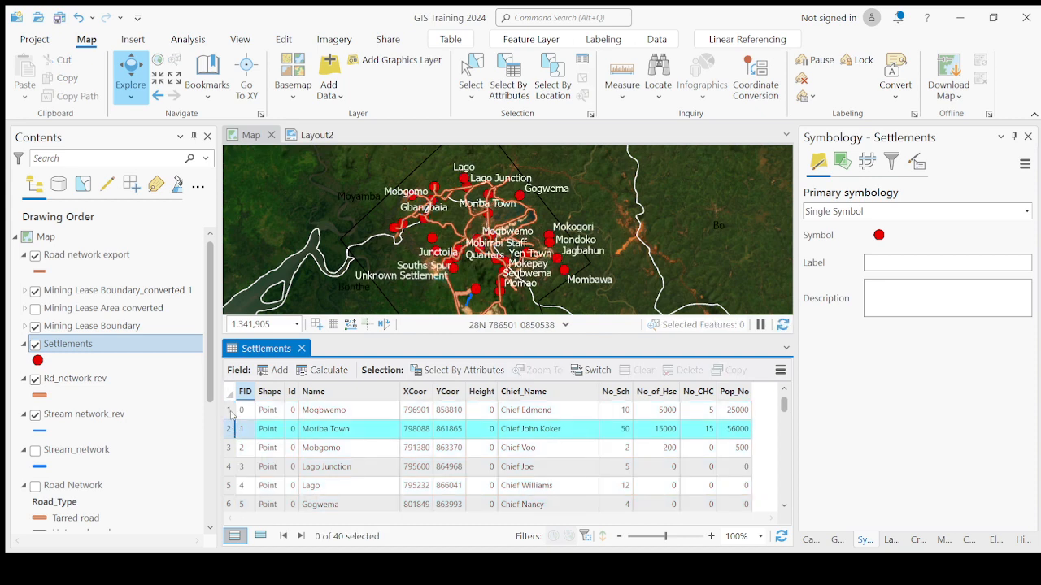
click(231, 413)
click(231, 448)
click(231, 486)
click(231, 448)
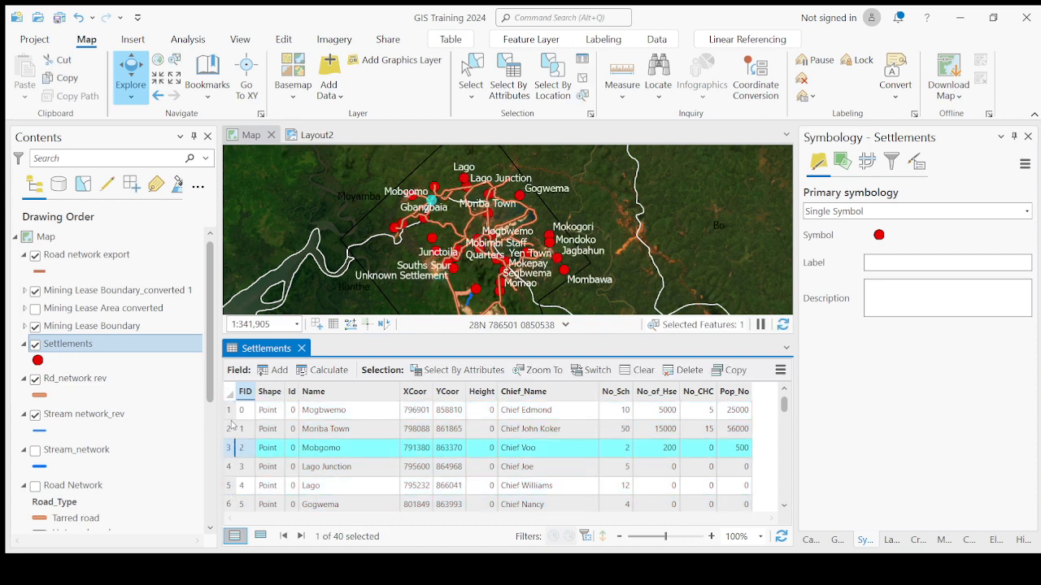
click(231, 411)
click(231, 448)
click(231, 467)
click(233, 411)
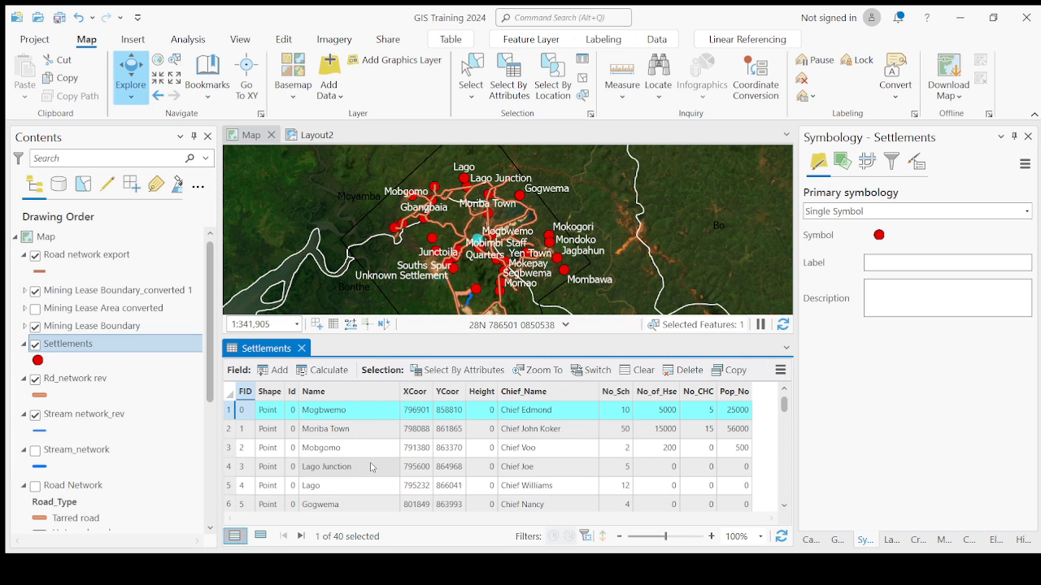
- Select all 40 settlement records in the table and copy them
key(ctrl+a)
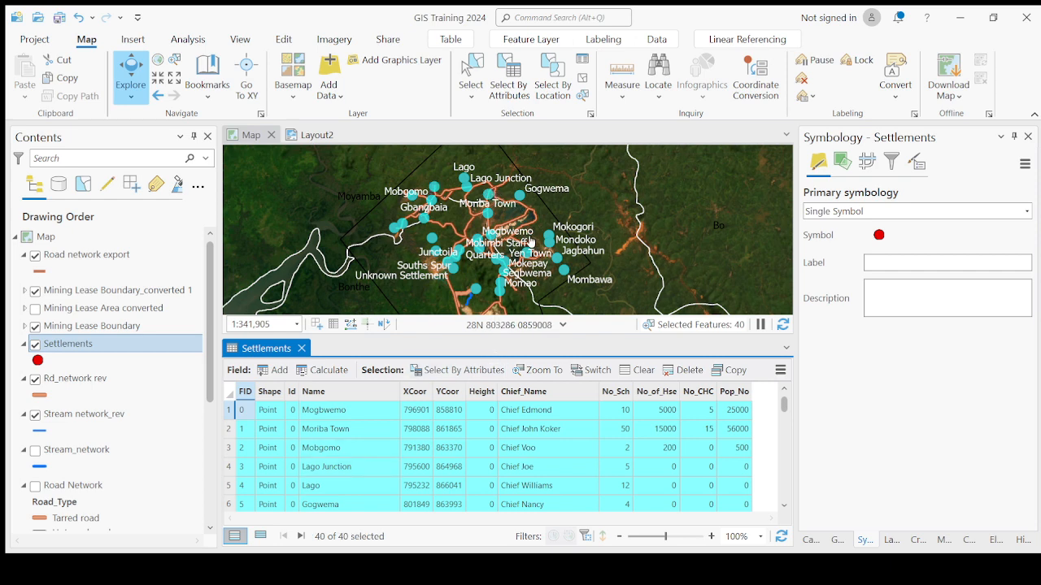
scroll(506, 205, up, 2)
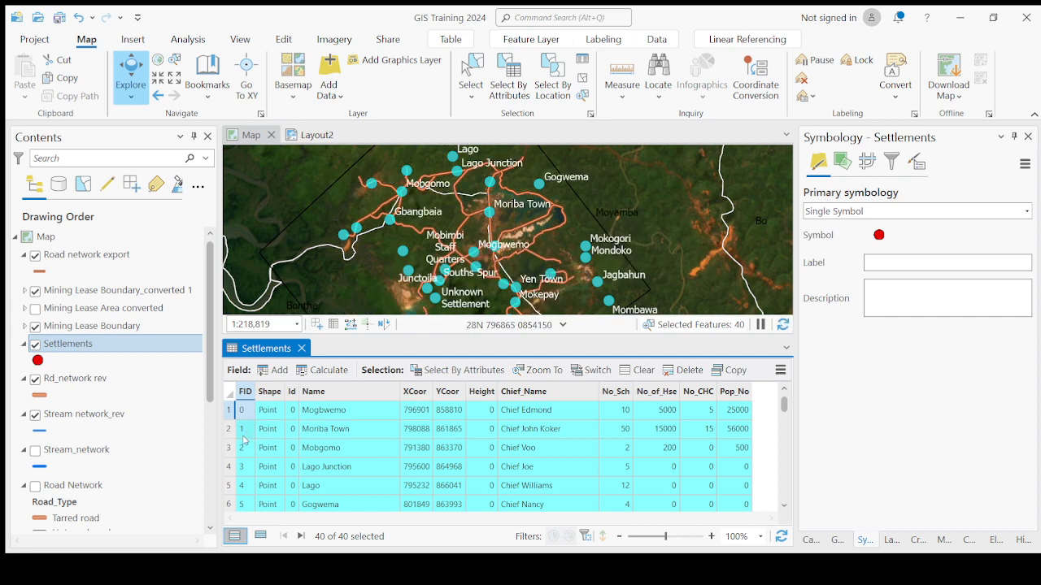
scroll(556, 479, down, 3)
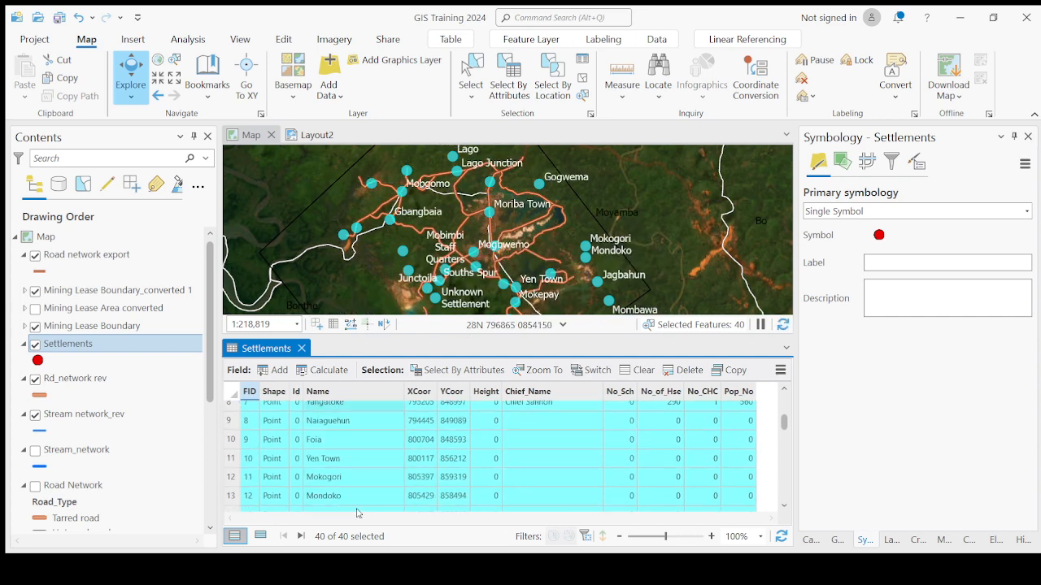
scroll(557, 479, down, 8)
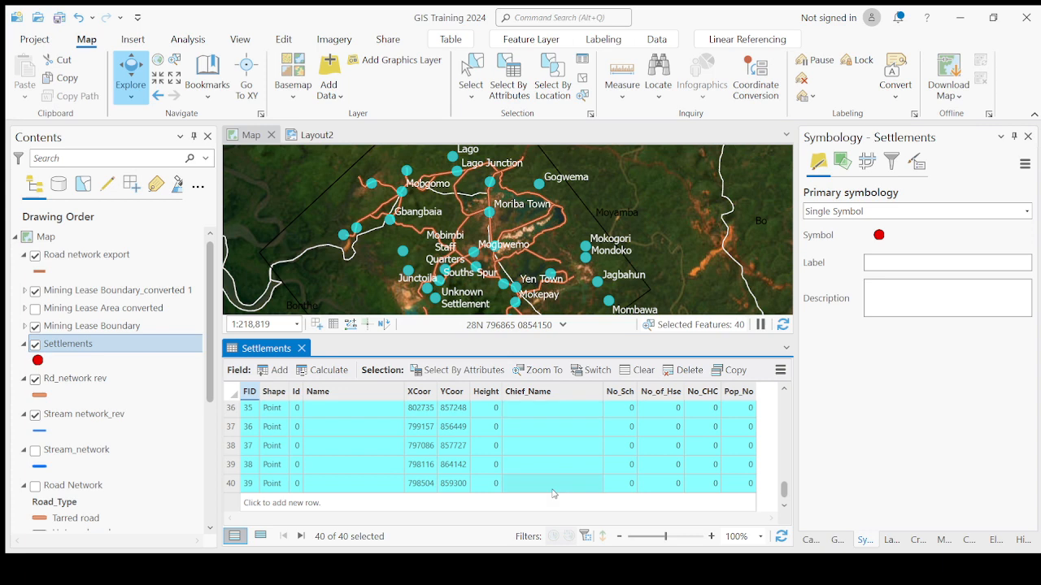
scroll(553, 494, up, 12)
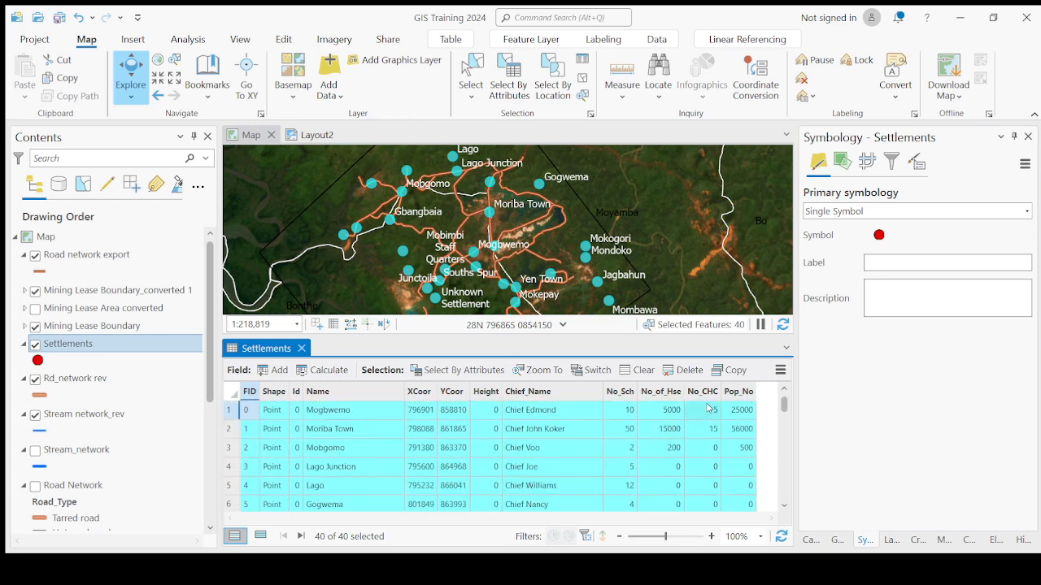
click(736, 373)
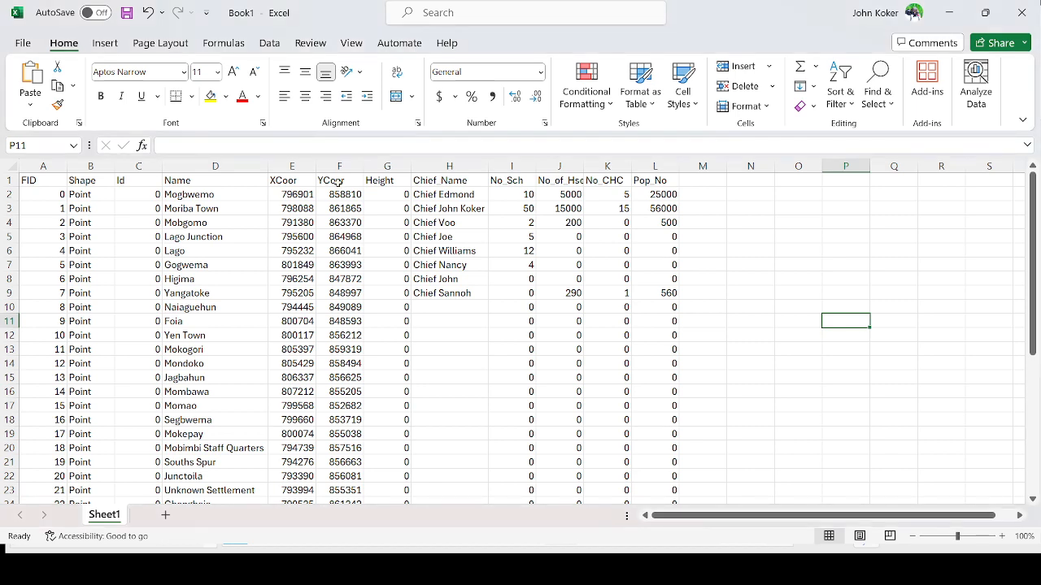
- Switch to the Excel workbook and undo the earlier entries to clear Sheet1
click(147, 13)
click(147, 12)
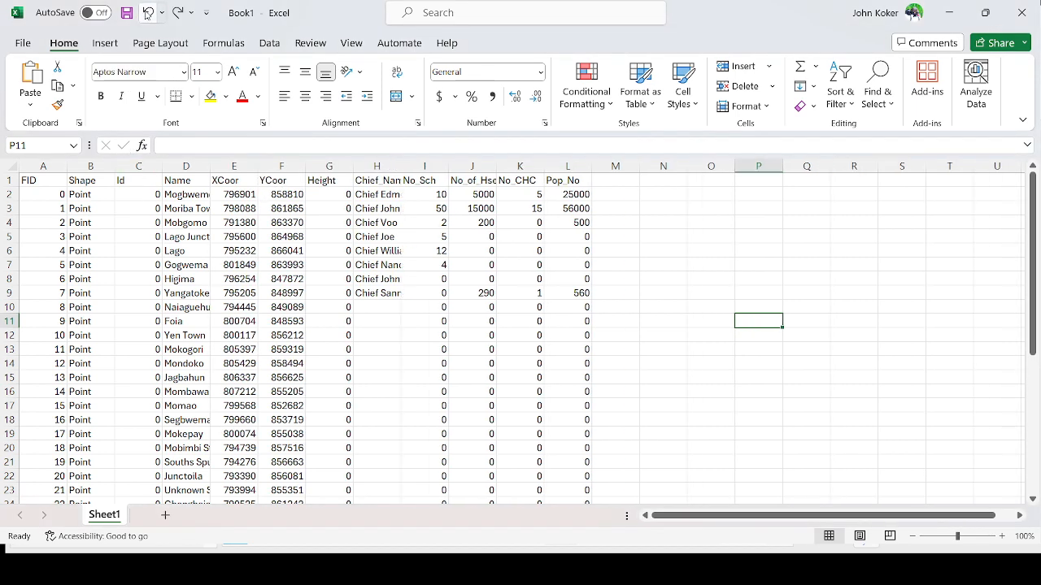
click(147, 12)
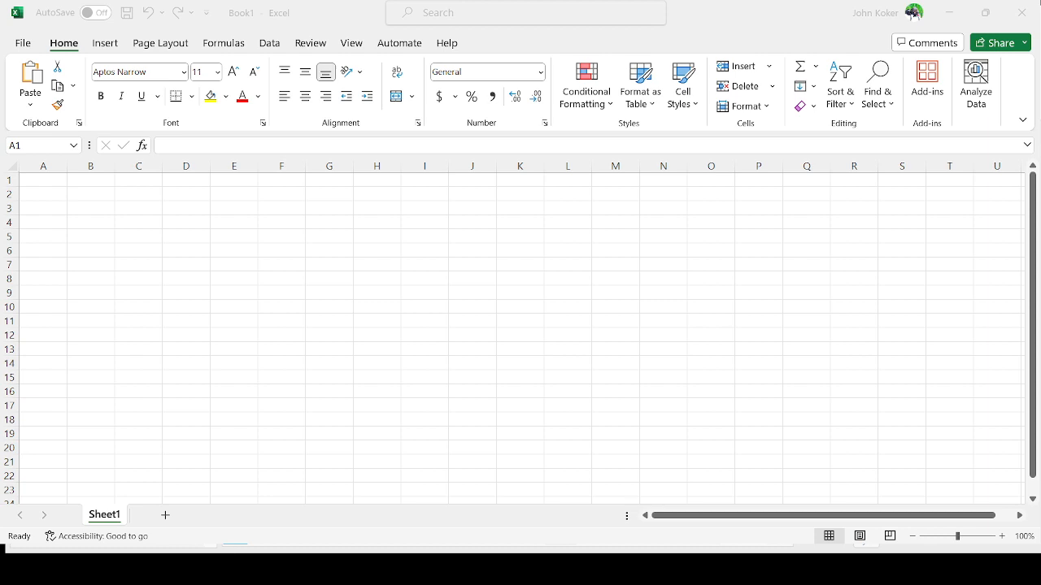
- Paste the copied settlement records into Sheet1 starting at cell A1 and review the rows
click(43, 180)
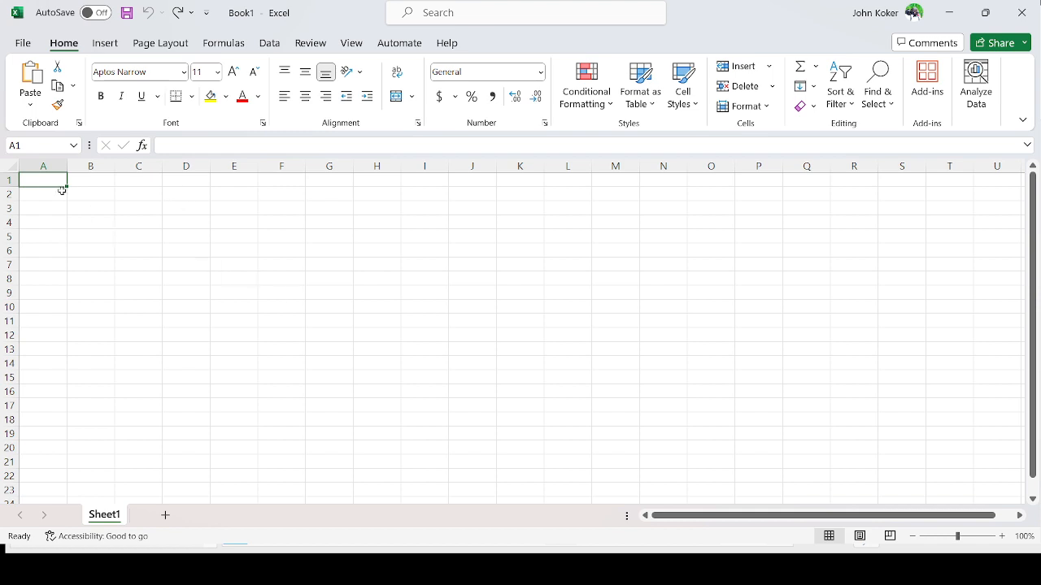
click(49, 190)
click(50, 178)
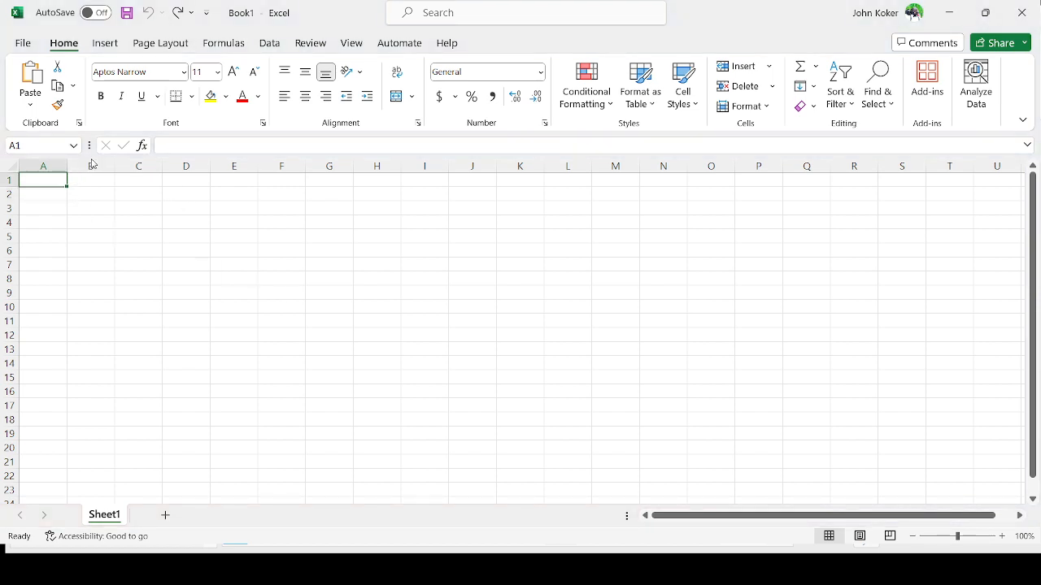
key(ctrl+v)
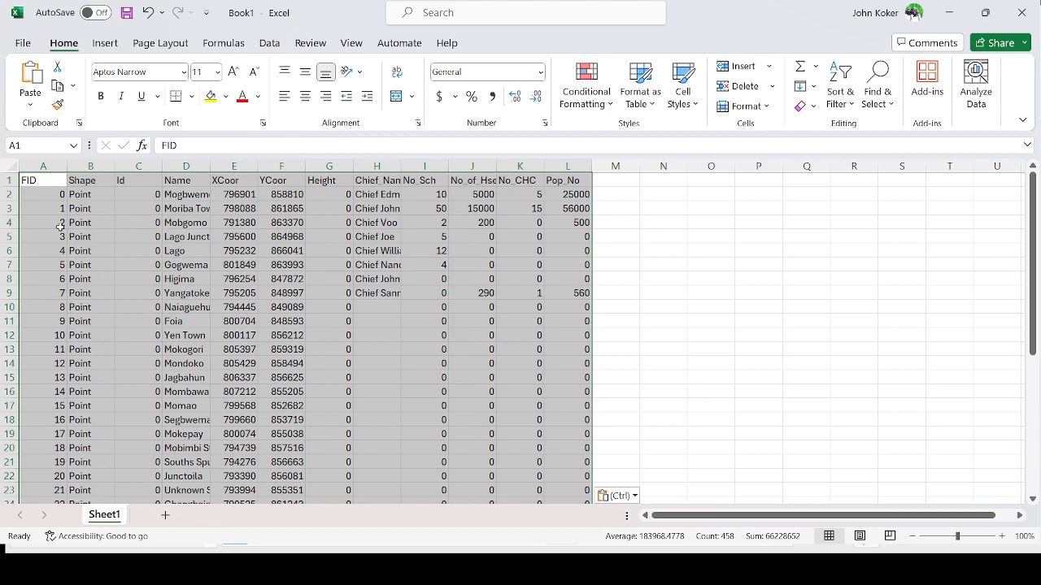
click(110, 359)
scroll(110, 356, down, 6)
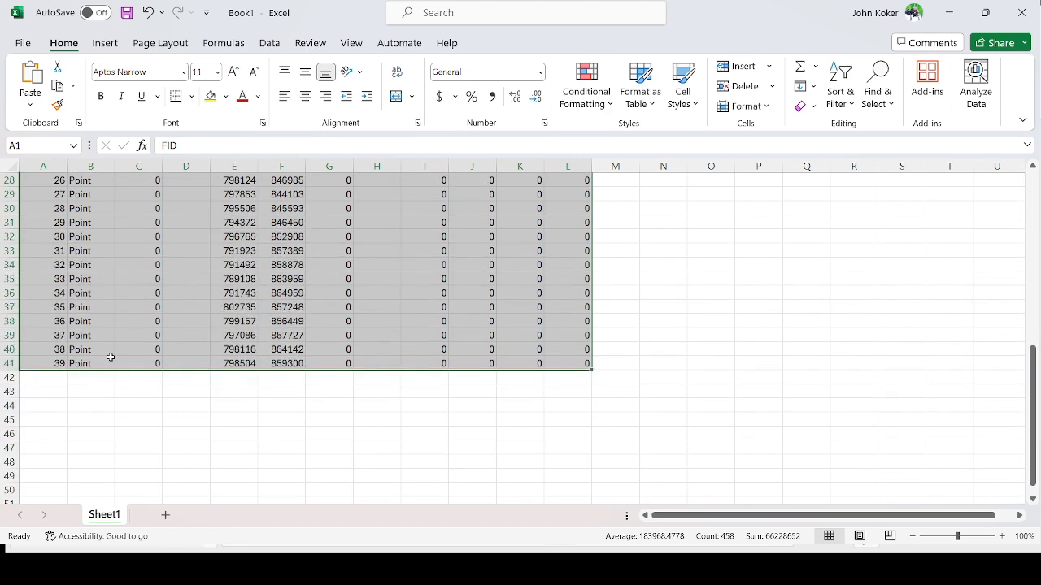
scroll(116, 336, up, 6)
scroll(125, 316, up, 1)
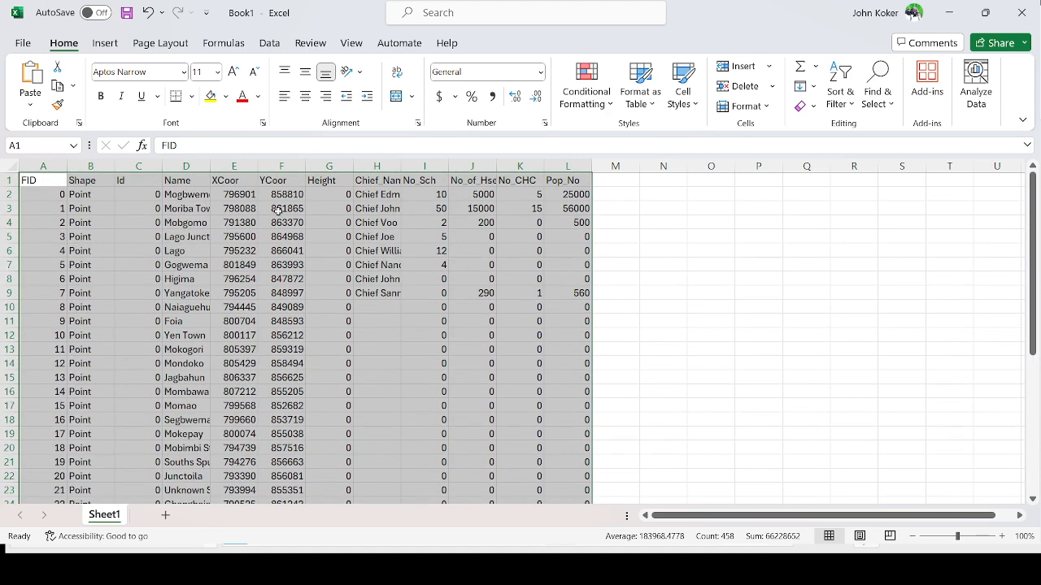
- Autofit the widths of the Chief_Name, No_of_Hse, Pop_No and Name columns
double_click(399, 167)
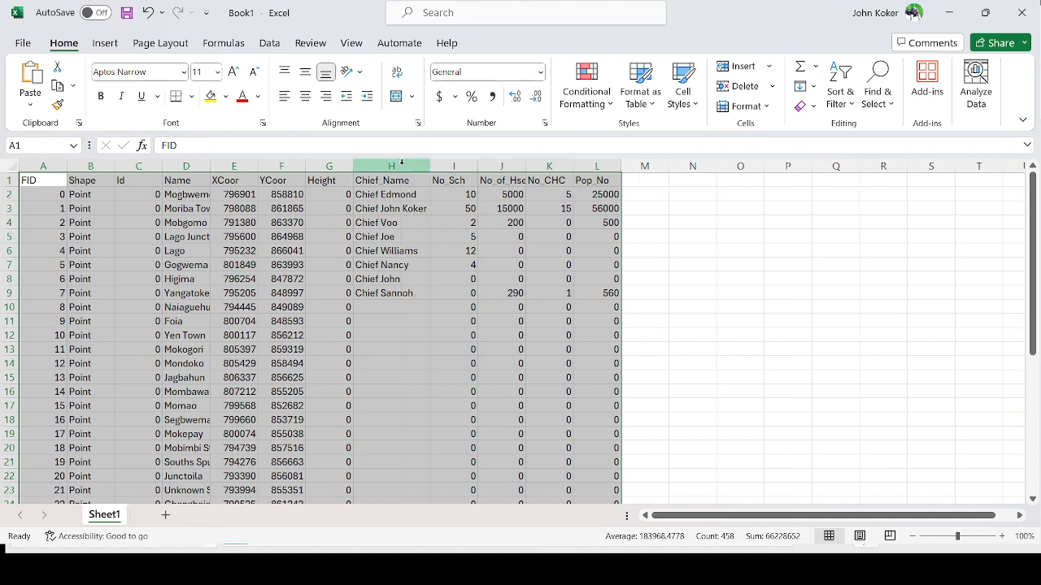
double_click(528, 167)
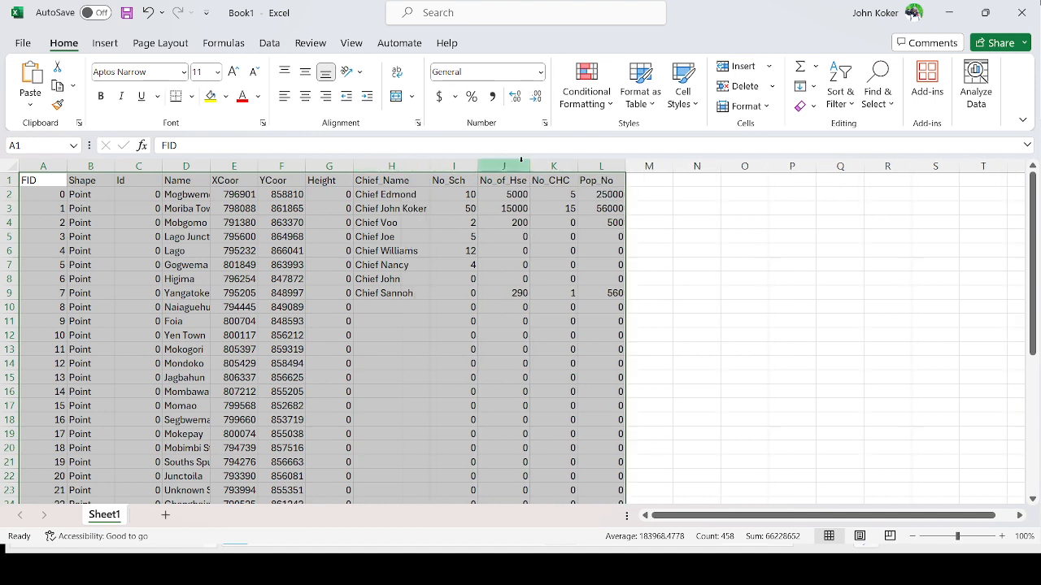
double_click(623, 166)
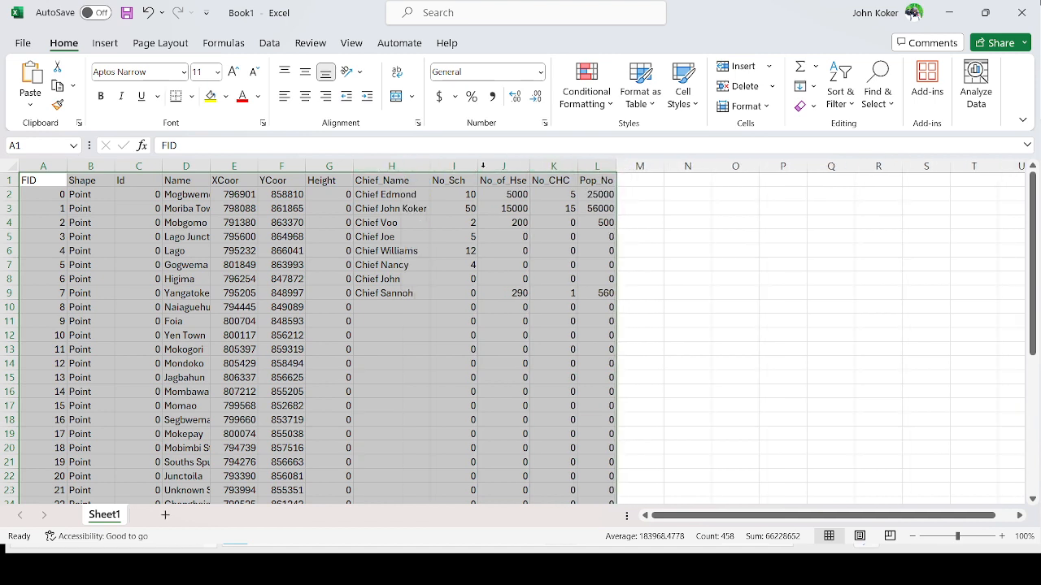
double_click(209, 166)
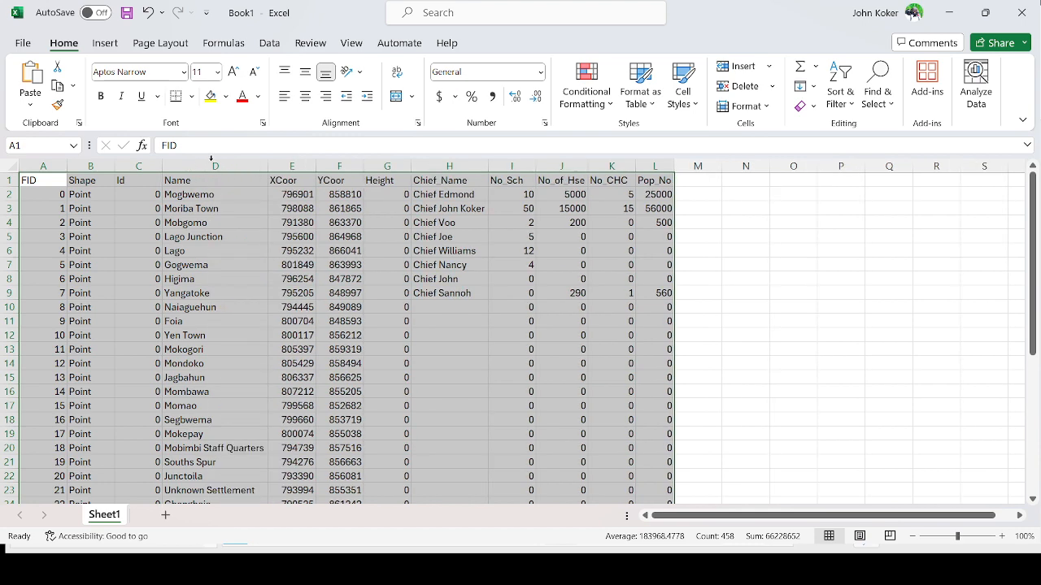
- Inspect the values in the pasted cells of the Name, coordinate and Chief_Name columns
click(140, 250)
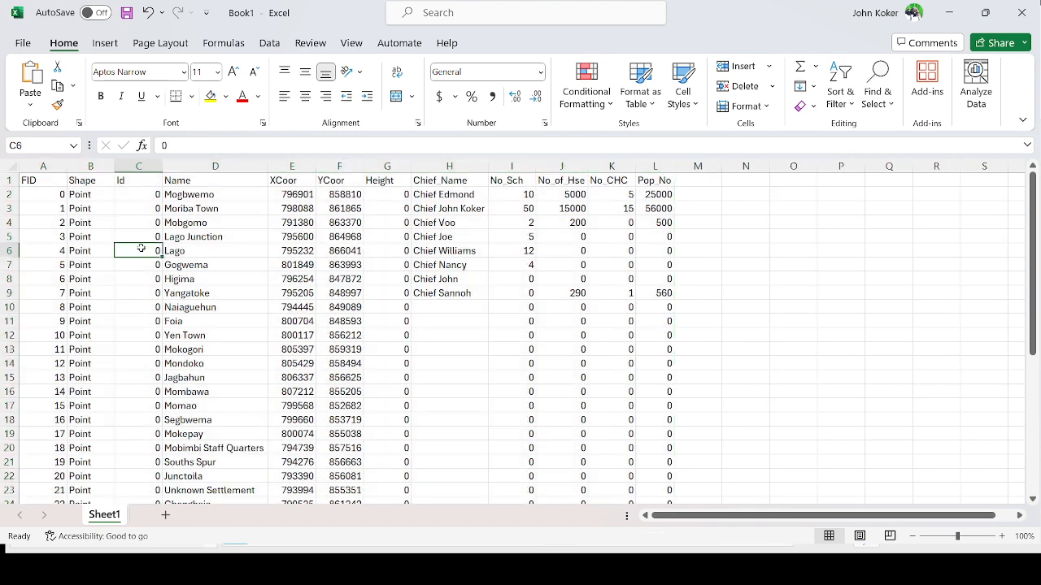
click(205, 193)
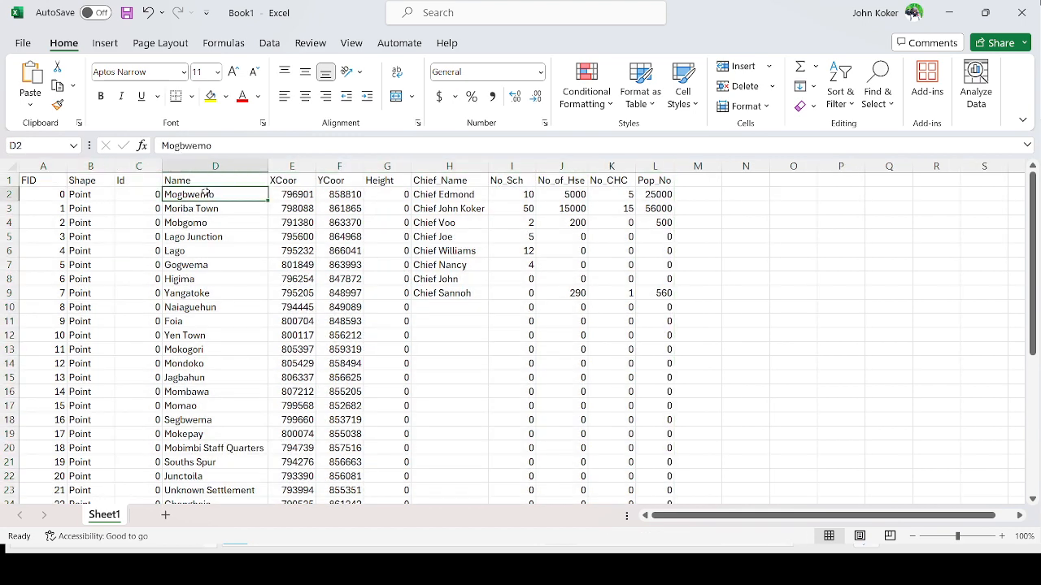
click(303, 195)
click(340, 193)
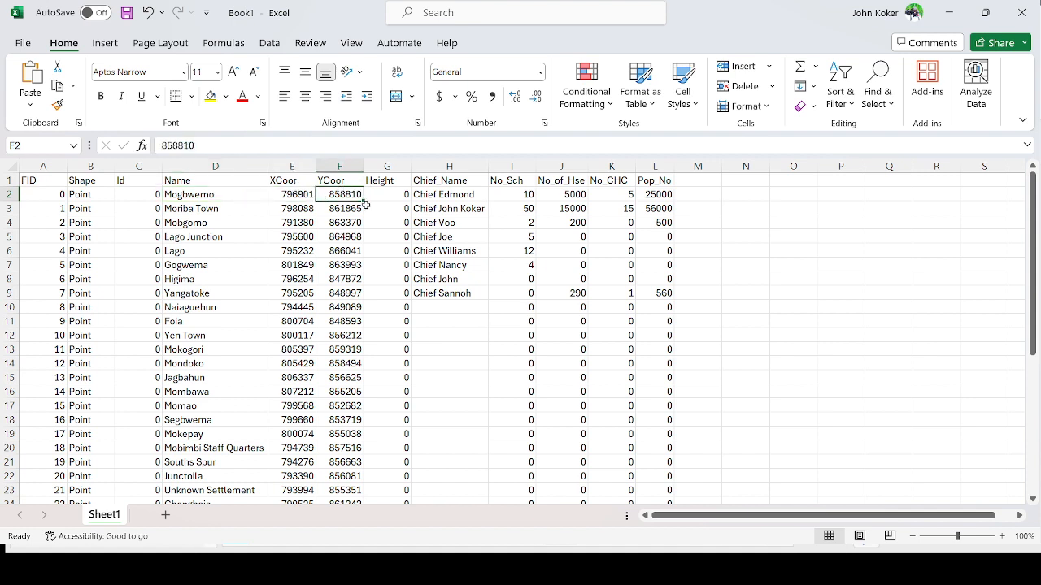
click(380, 192)
click(439, 180)
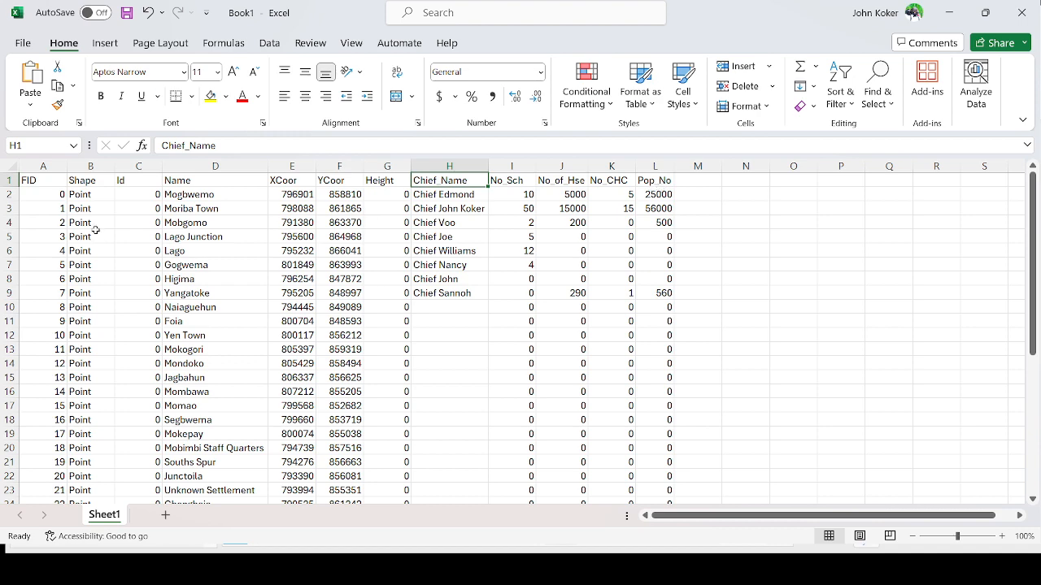
scroll(96, 234, down, 5)
scroll(106, 265, up, 5)
click(24, 47)
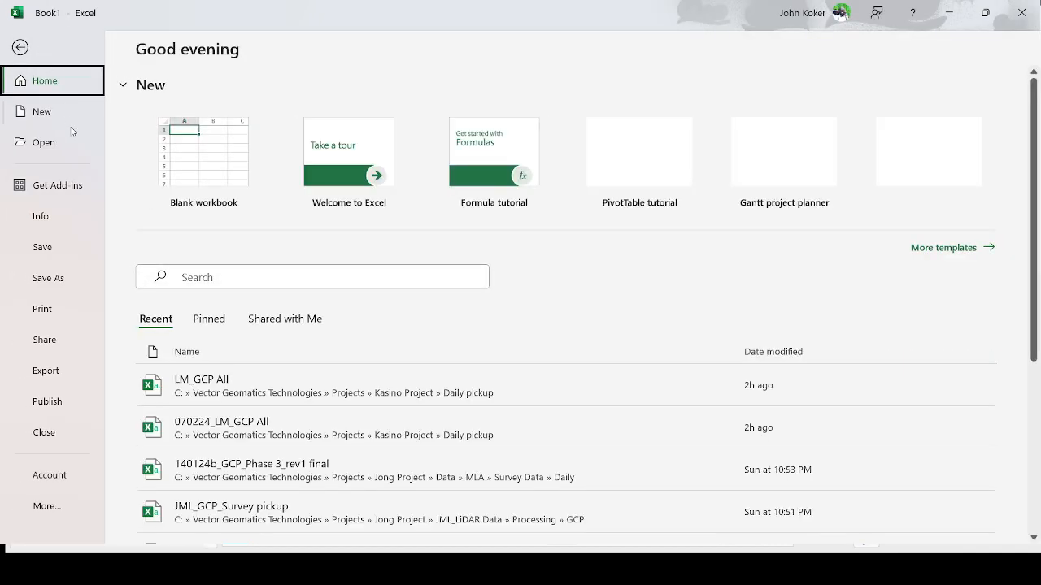
click(50, 279)
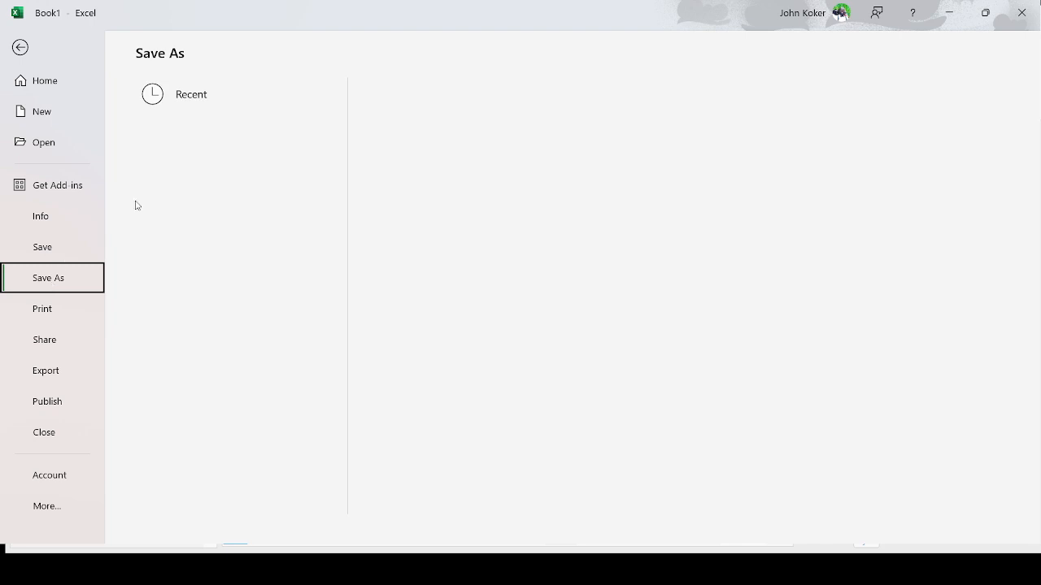
click(20, 47)
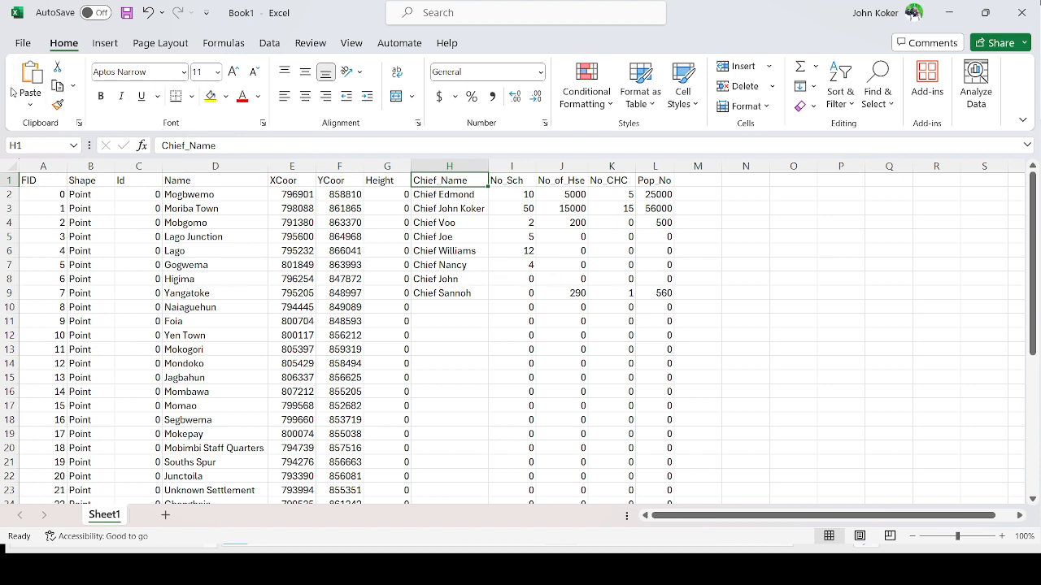
- Save the workbook as Settlements excell in the GIS Training > Export Files folder
click(21, 43)
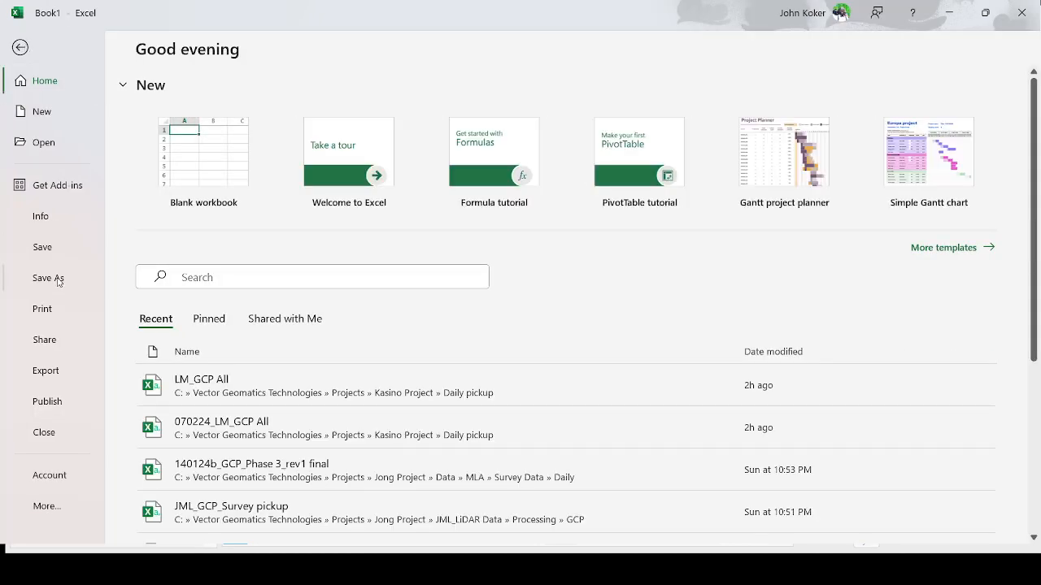
click(57, 279)
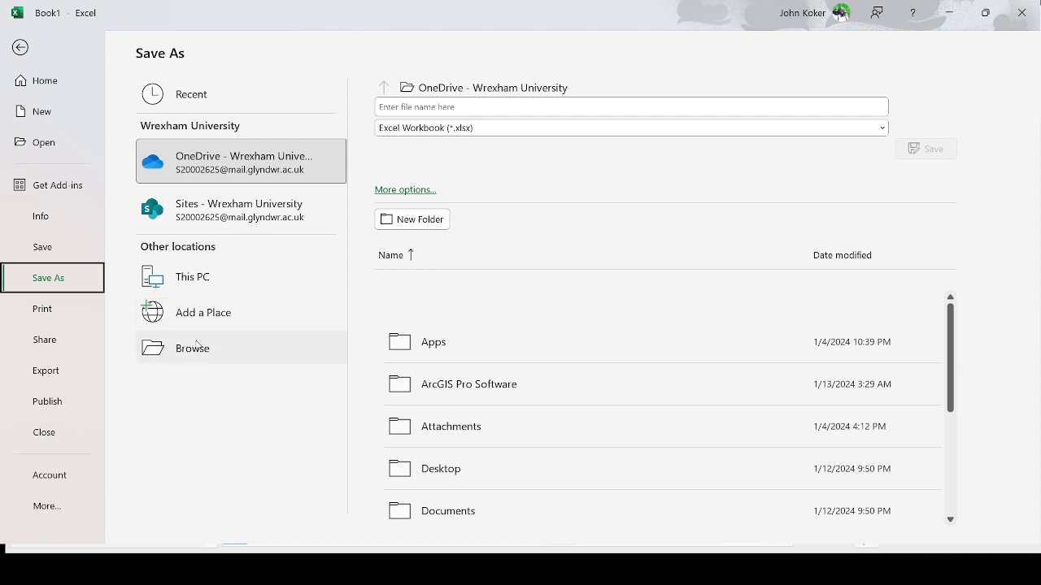
click(197, 357)
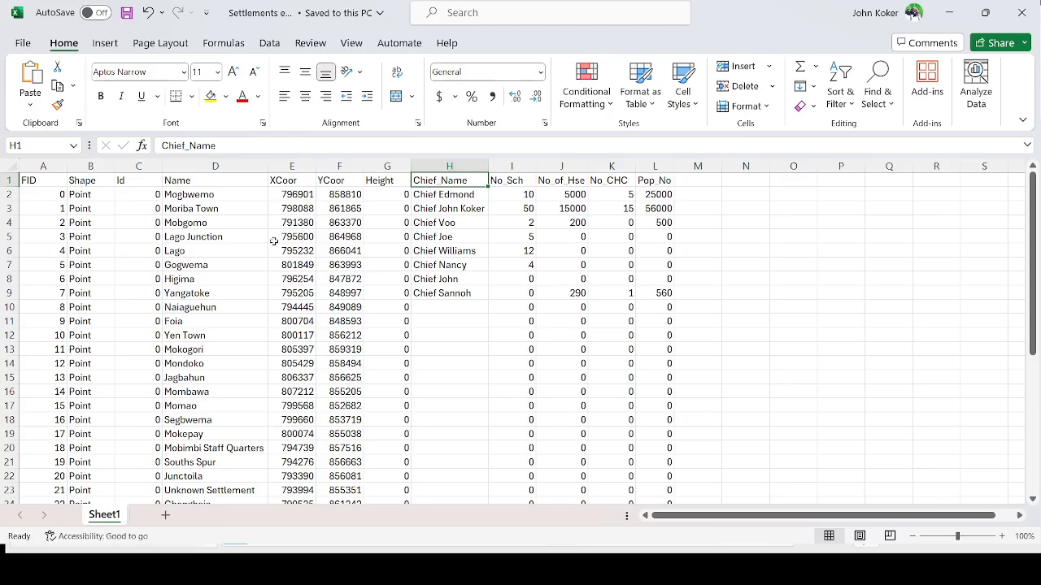
click(486, 32)
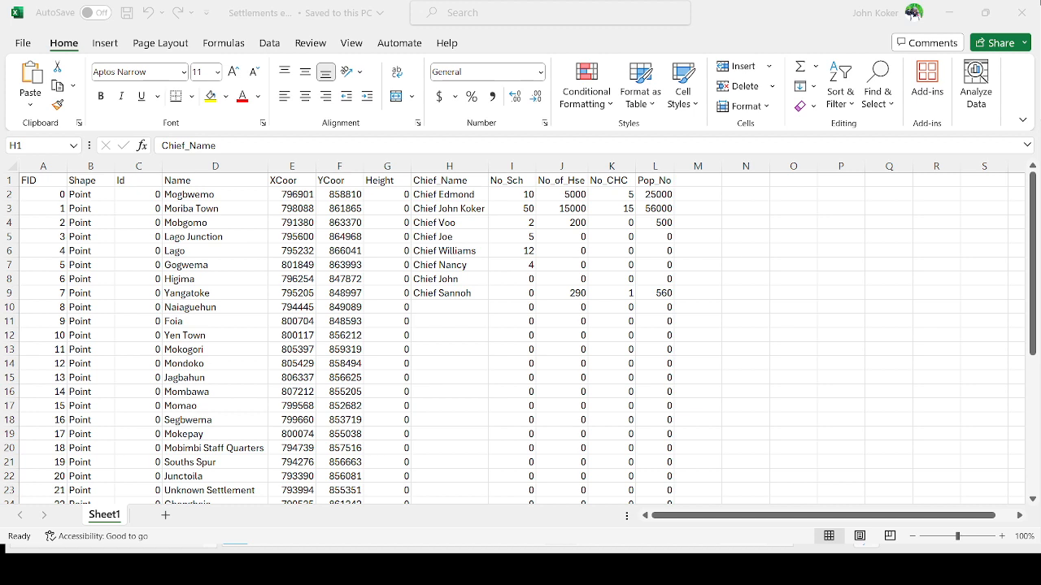
click(28, 45)
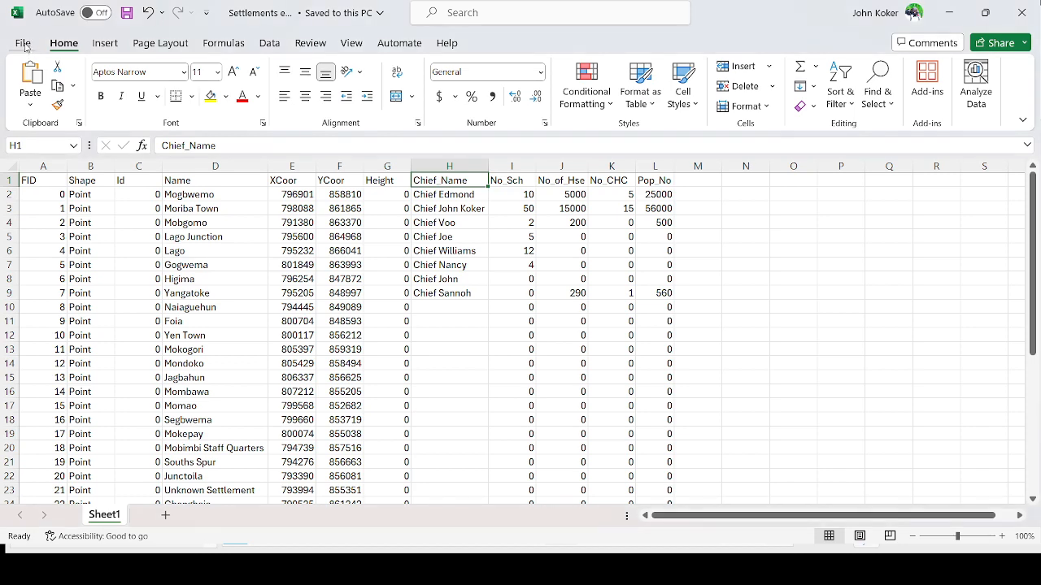
click(24, 45)
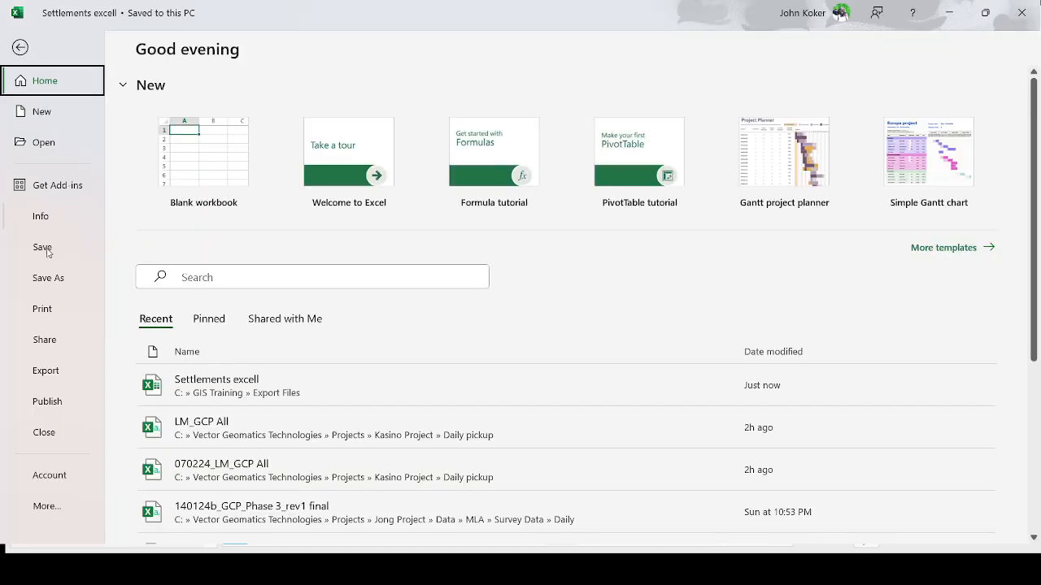
click(51, 281)
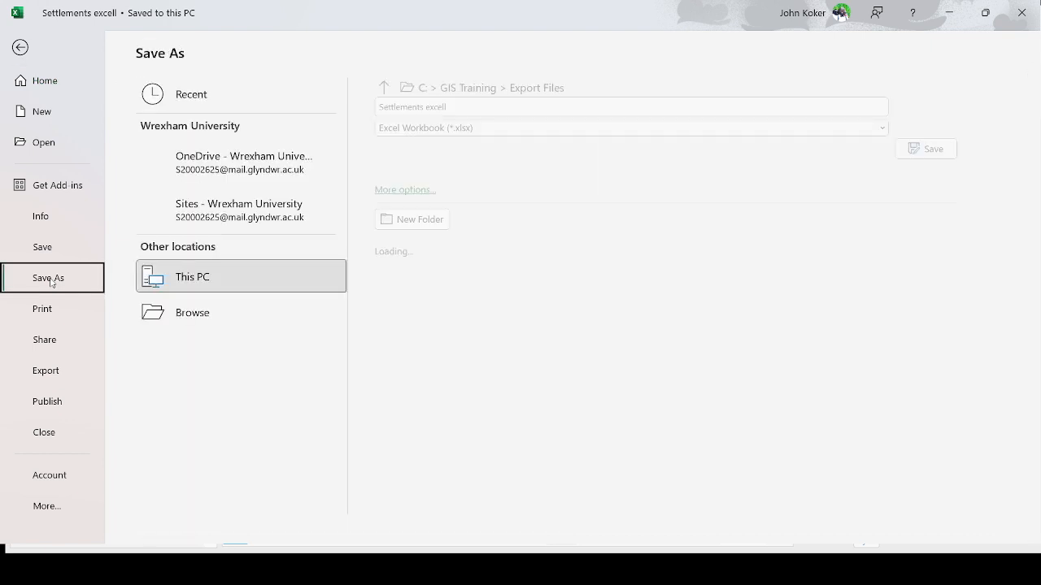
click(22, 44)
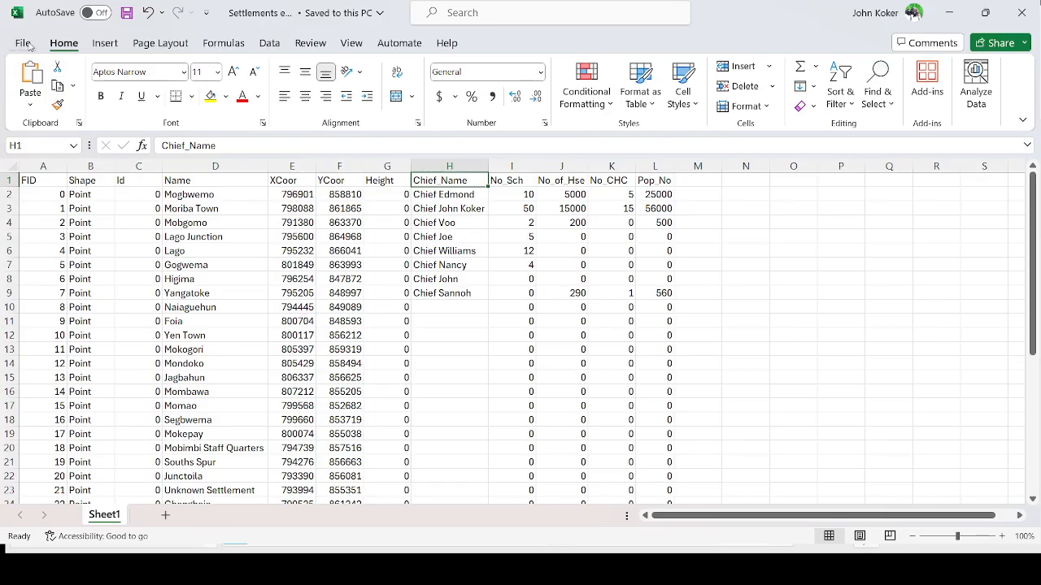
- Save the worksheet again as the CSV file Settlements excell in the Export Files folder
click(24, 43)
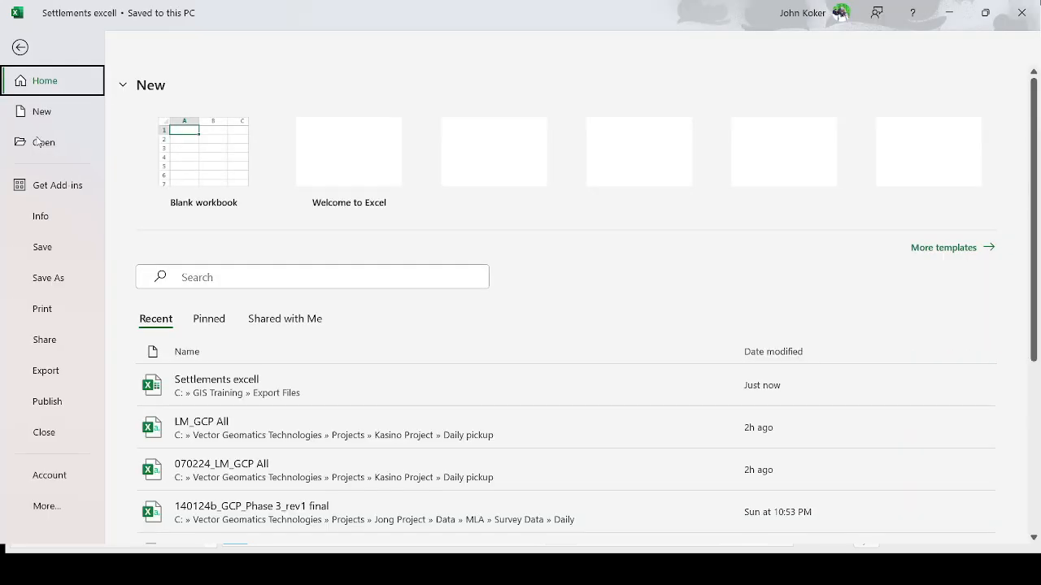
click(50, 278)
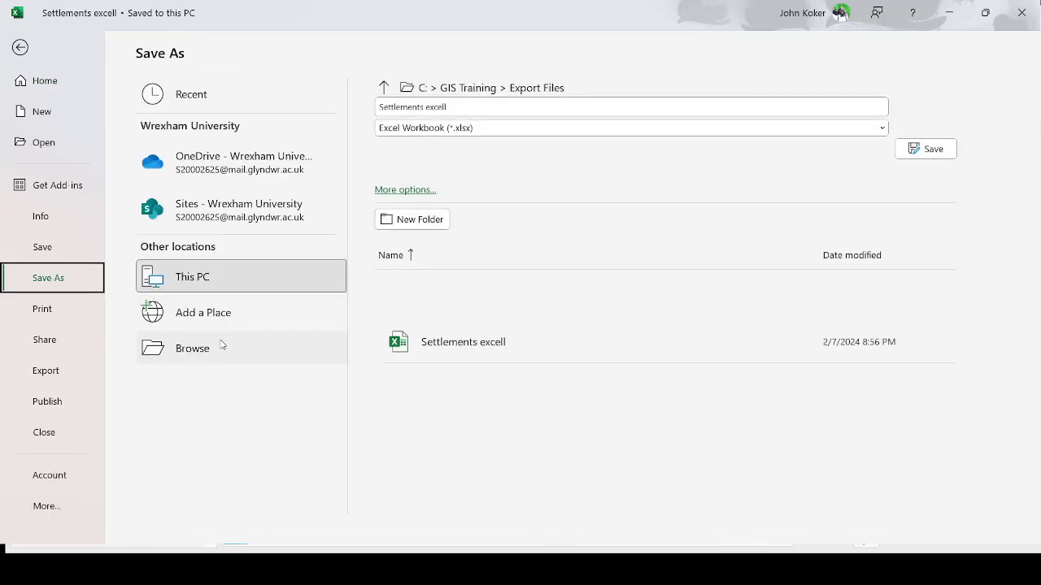
click(201, 351)
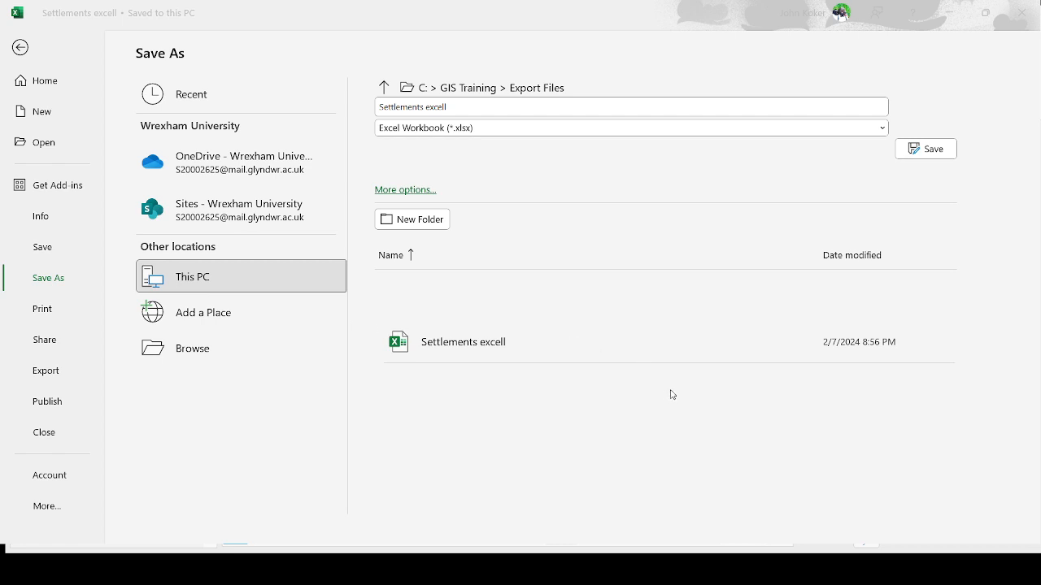
key(Escape)
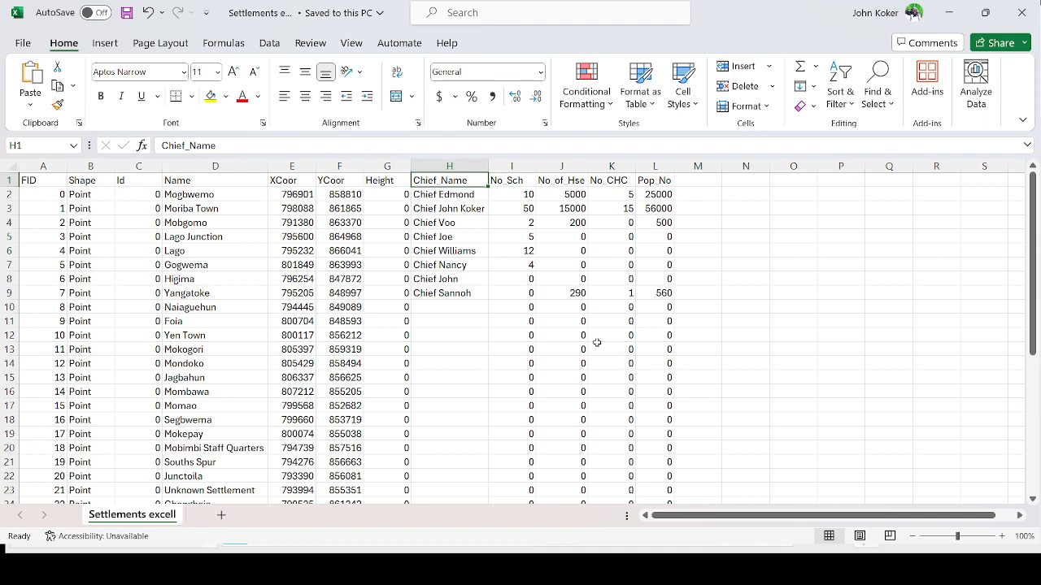
click(332, 252)
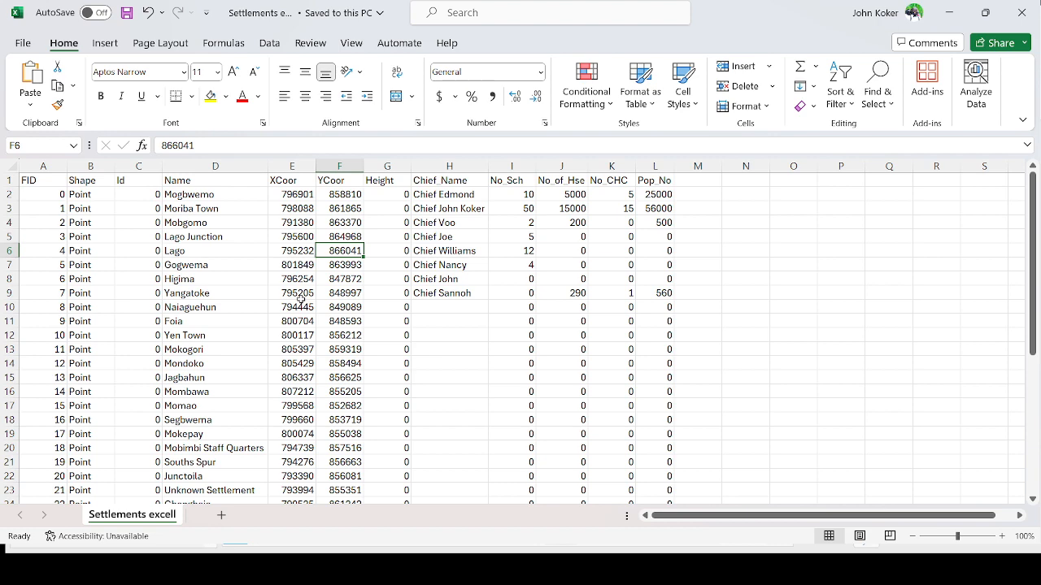
scroll(300, 297, down, 1)
scroll(299, 297, up, 1)
- In ArcGIS Pro, clear the selected settlement records and close the Settlements attribute table
click(648, 30)
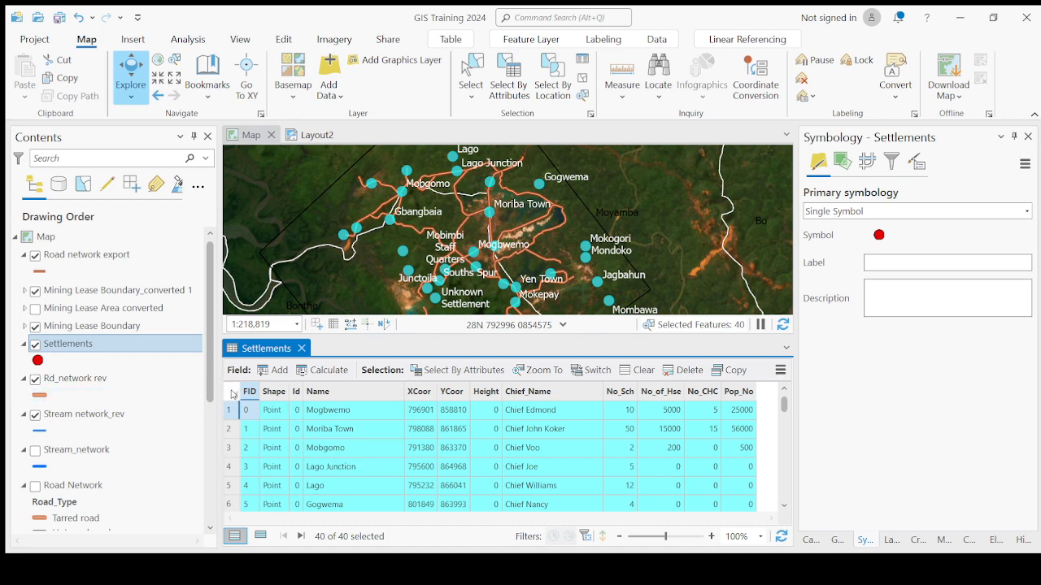
click(233, 394)
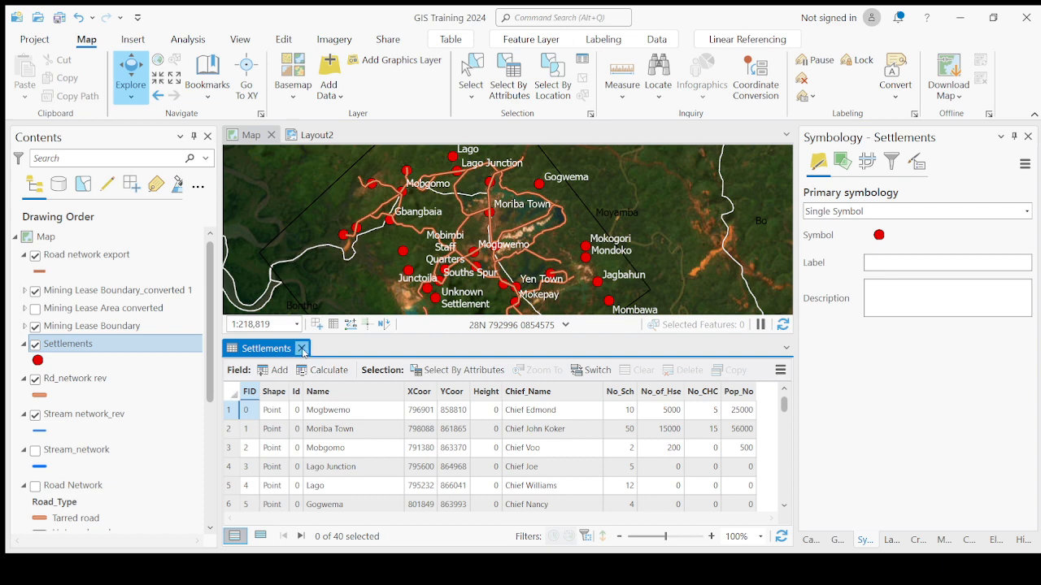
click(301, 348)
- Hide the Settlements layer on the map
scroll(397, 383, up, 2)
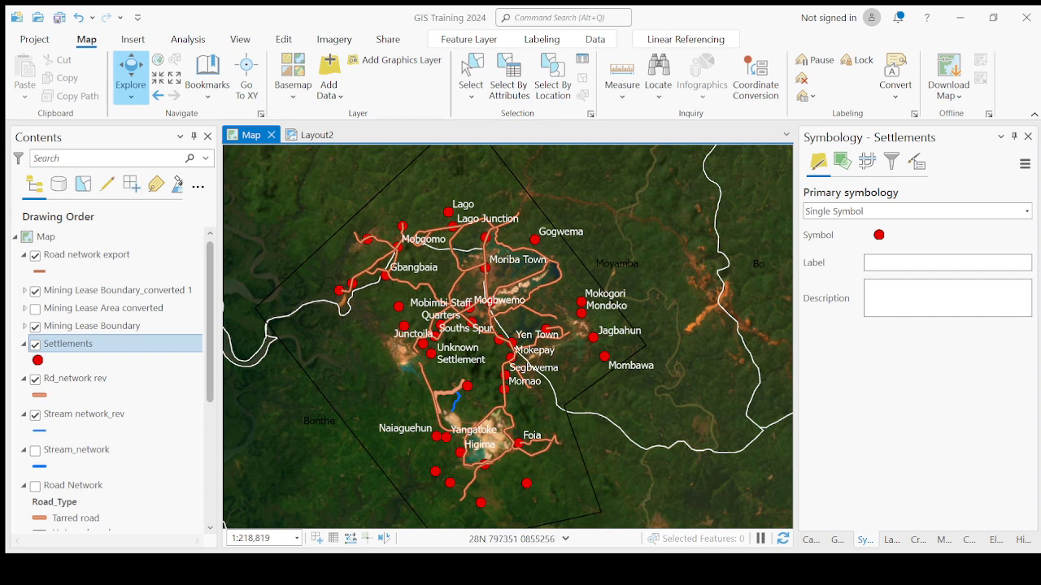
drag(447, 354, 495, 327)
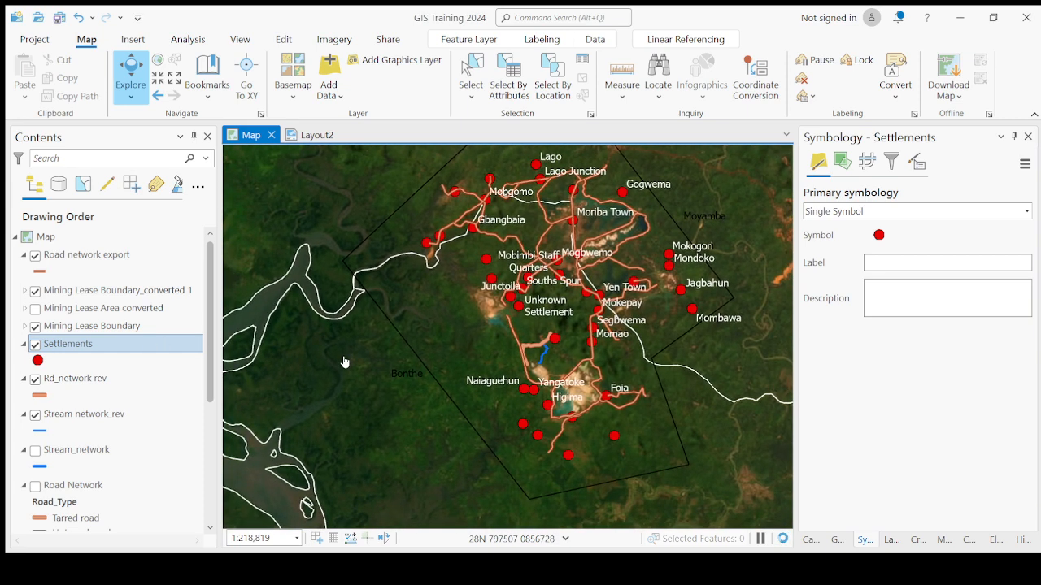
click(36, 346)
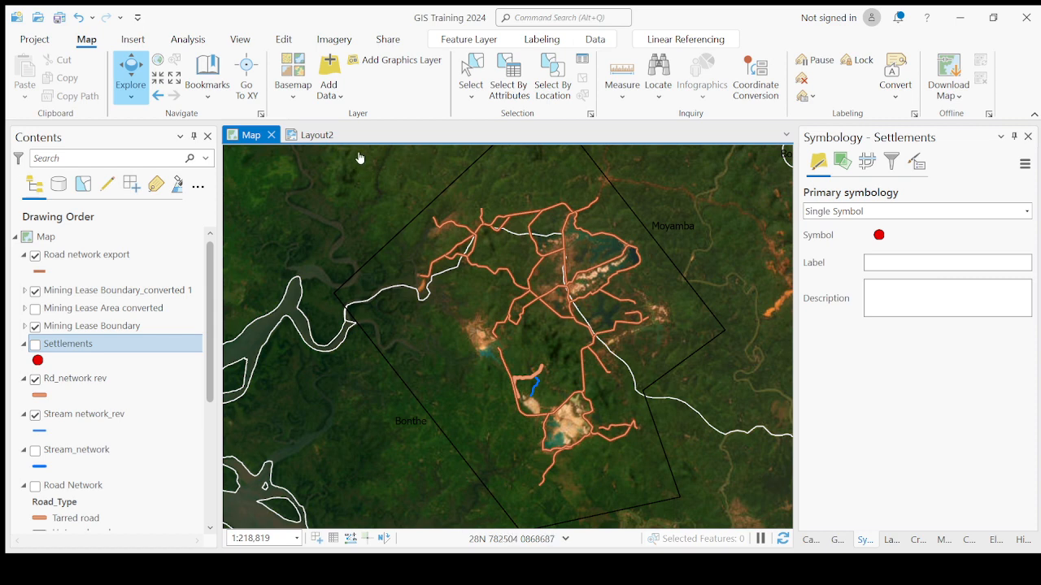
- Open the XY Table To Point tool with Settlements excell.csv as input, XCoor as X field and YCoor as Y field
click(335, 103)
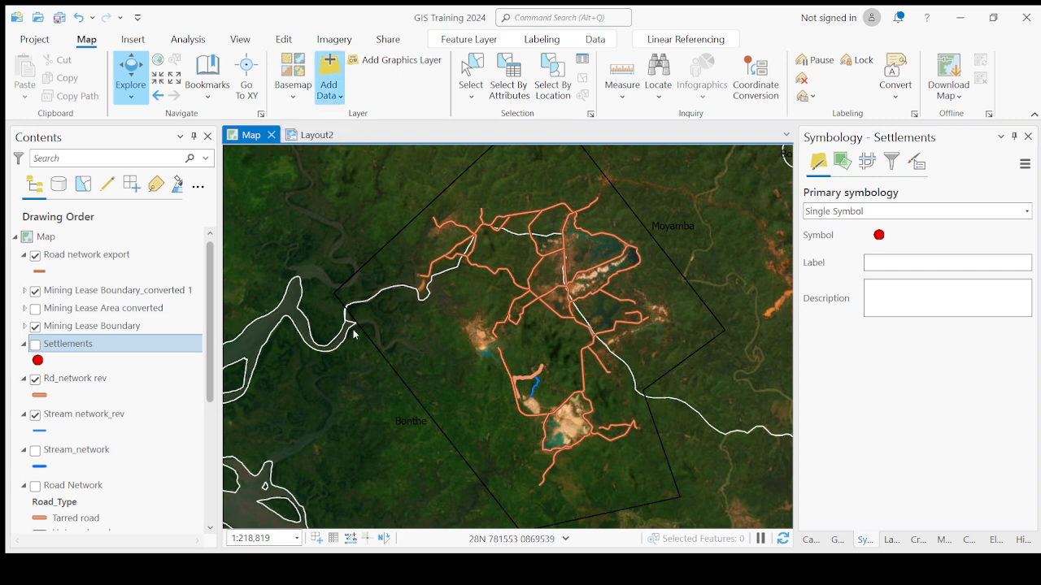
click(355, 225)
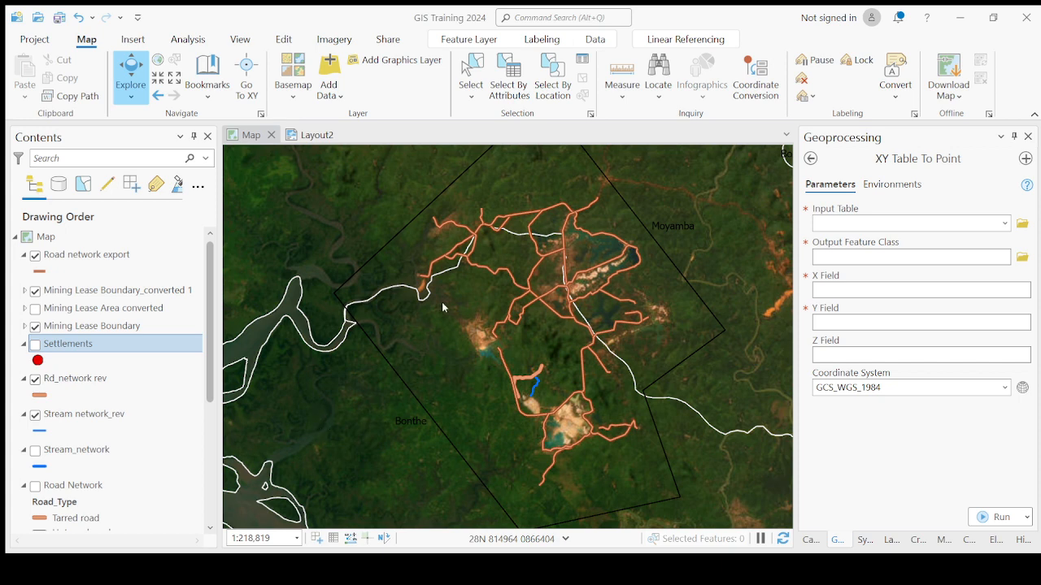
click(646, 458)
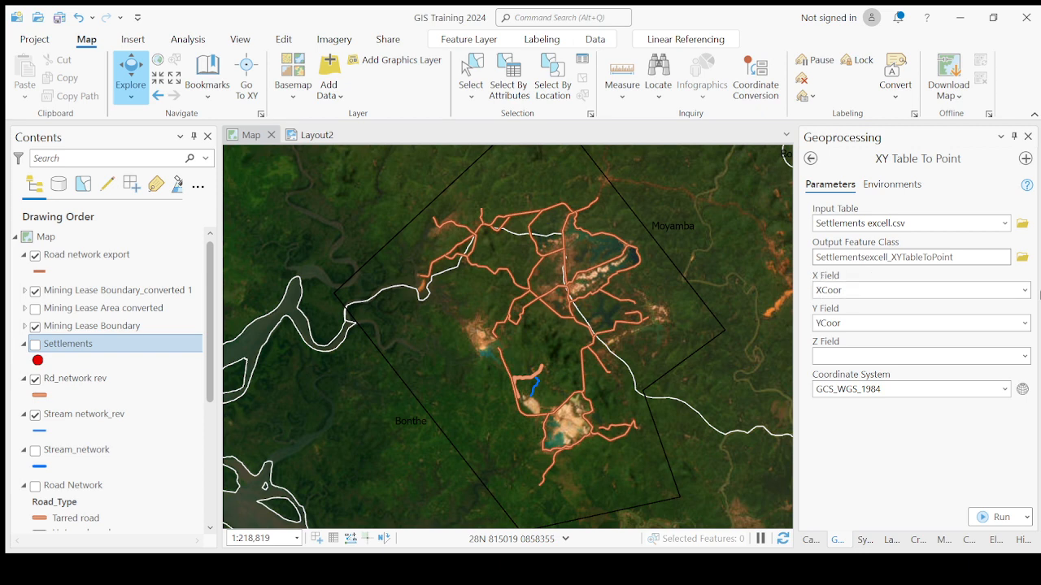
click(1027, 290)
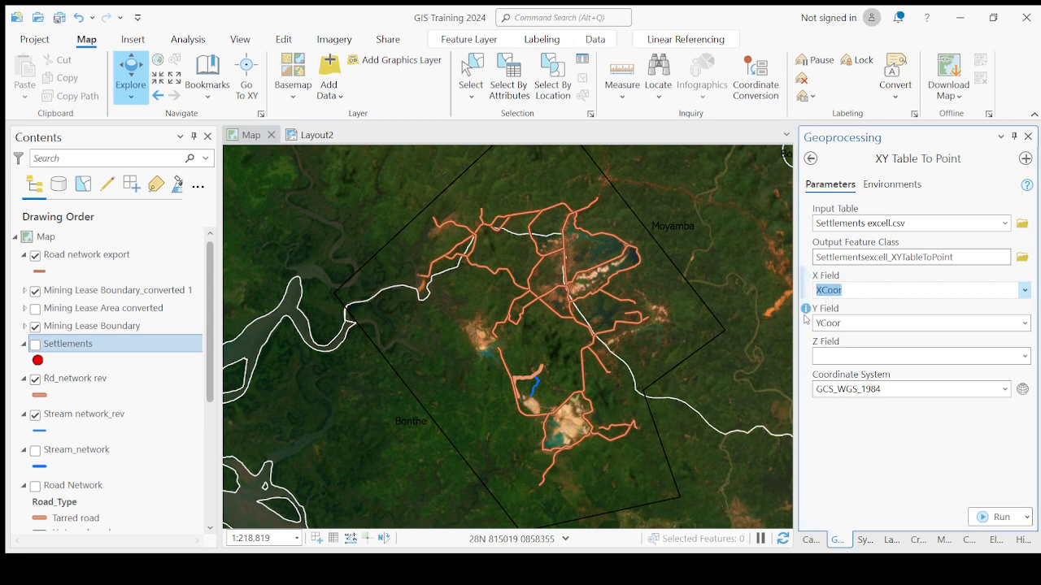
click(976, 323)
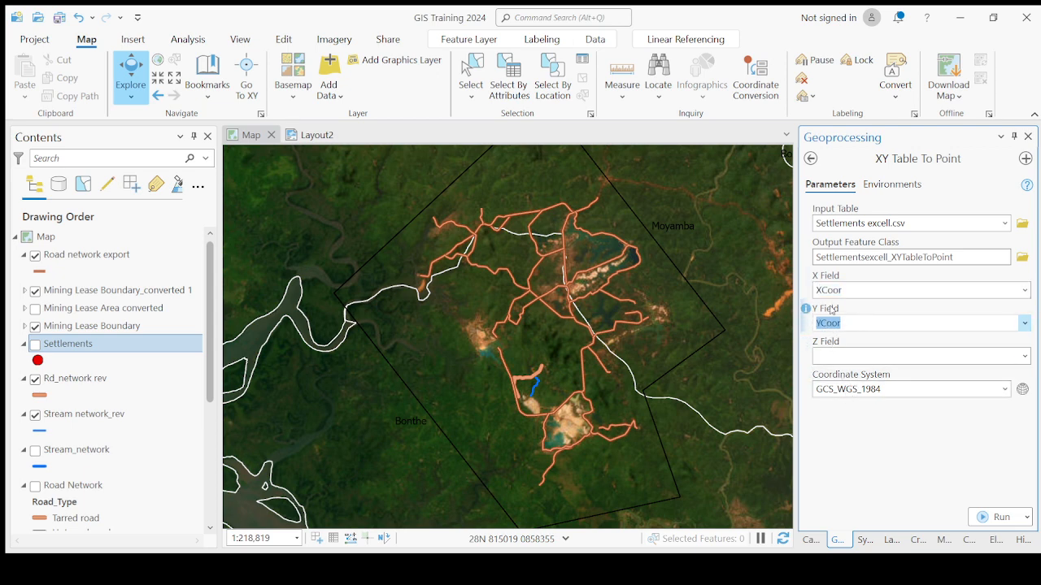
click(1014, 356)
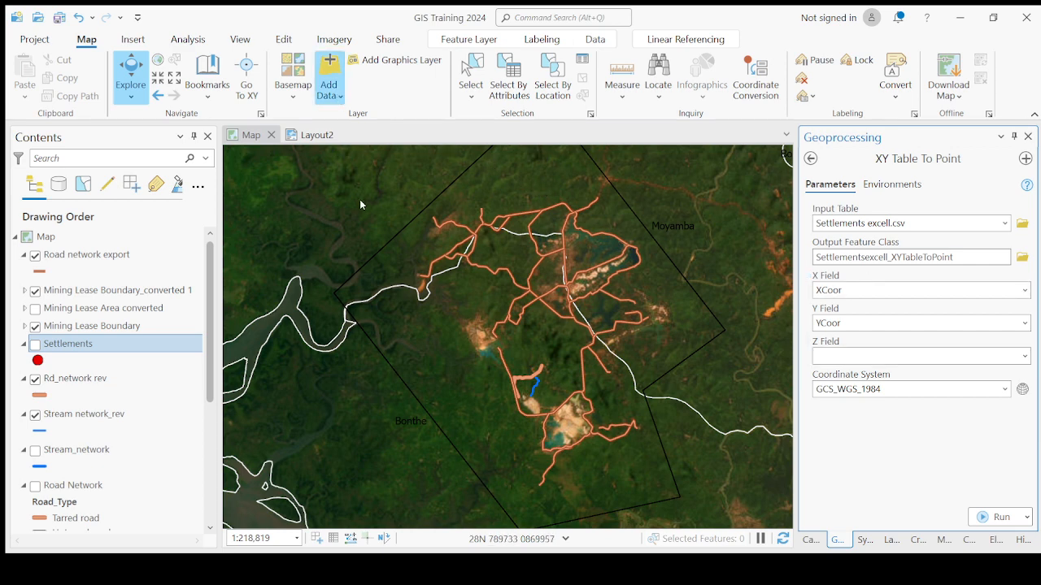
click(428, 228)
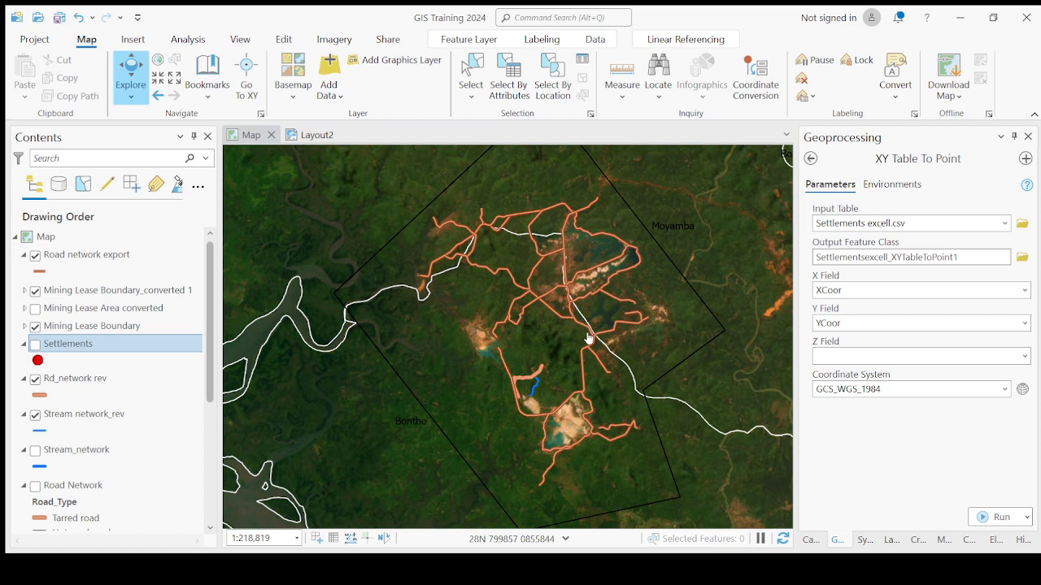
scroll(676, 341, down, 2)
scroll(677, 342, up, 2)
- Set the coordinate system to WGS_1984_UTM_Zone_28N and run XY Table To Point
click(935, 391)
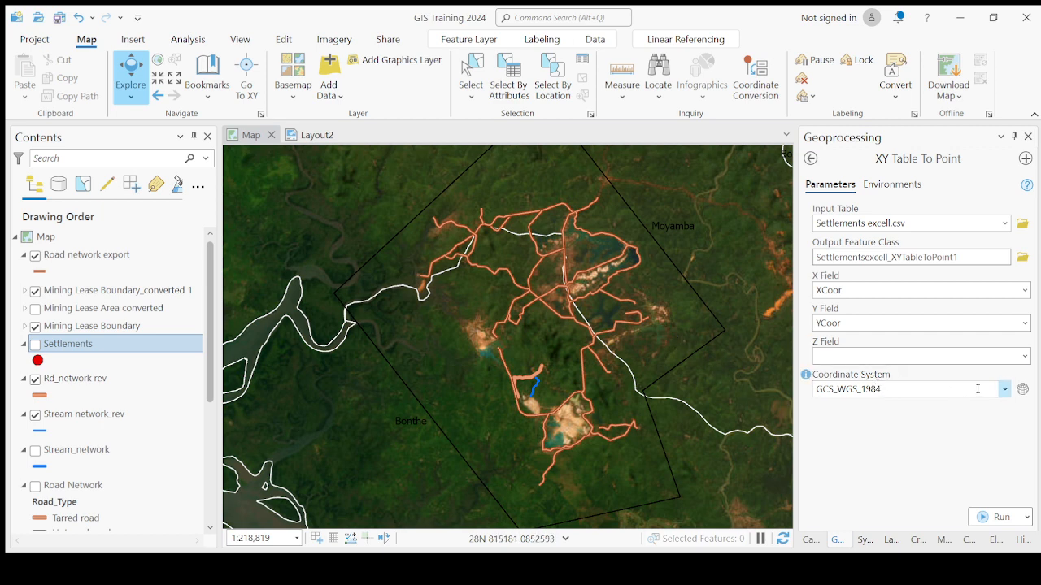
click(851, 355)
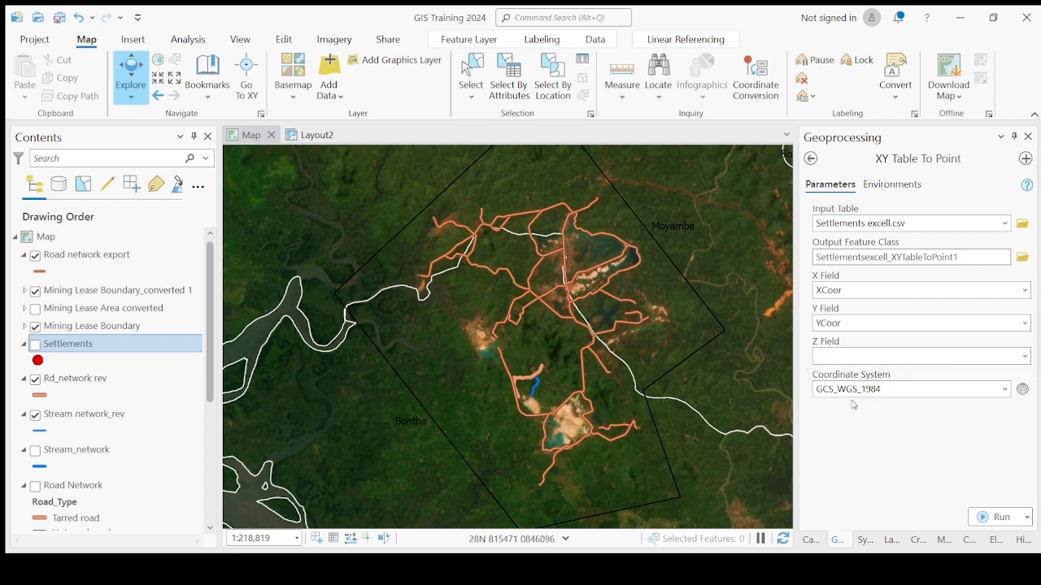
click(818, 389)
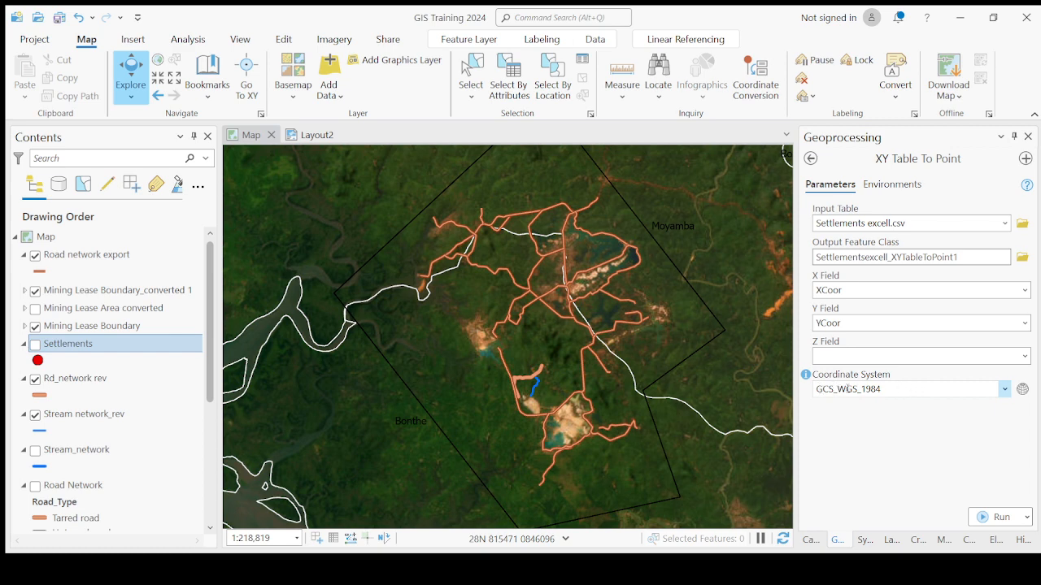
click(1005, 396)
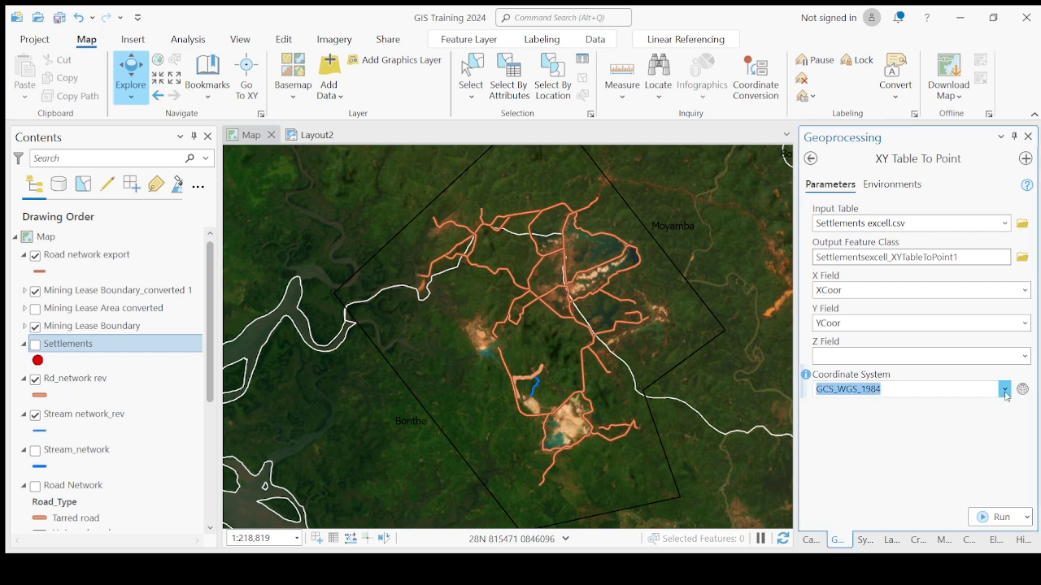
click(864, 317)
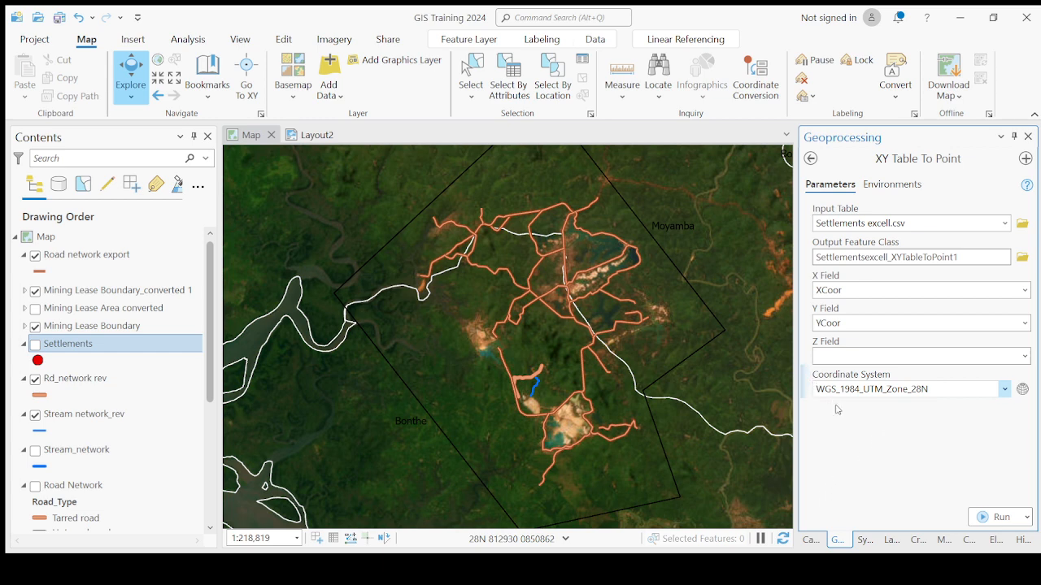
click(1010, 519)
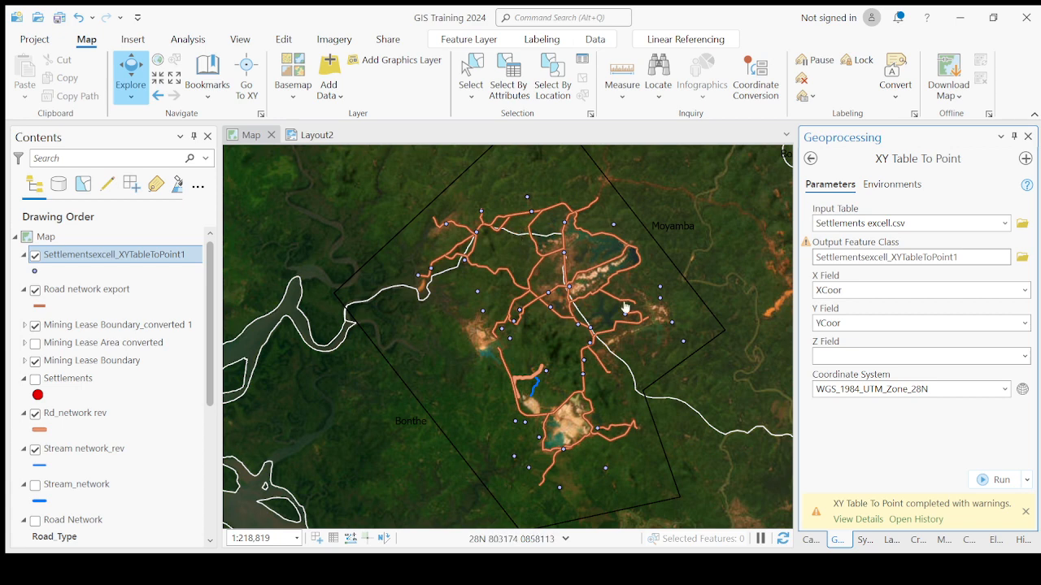
click(1026, 513)
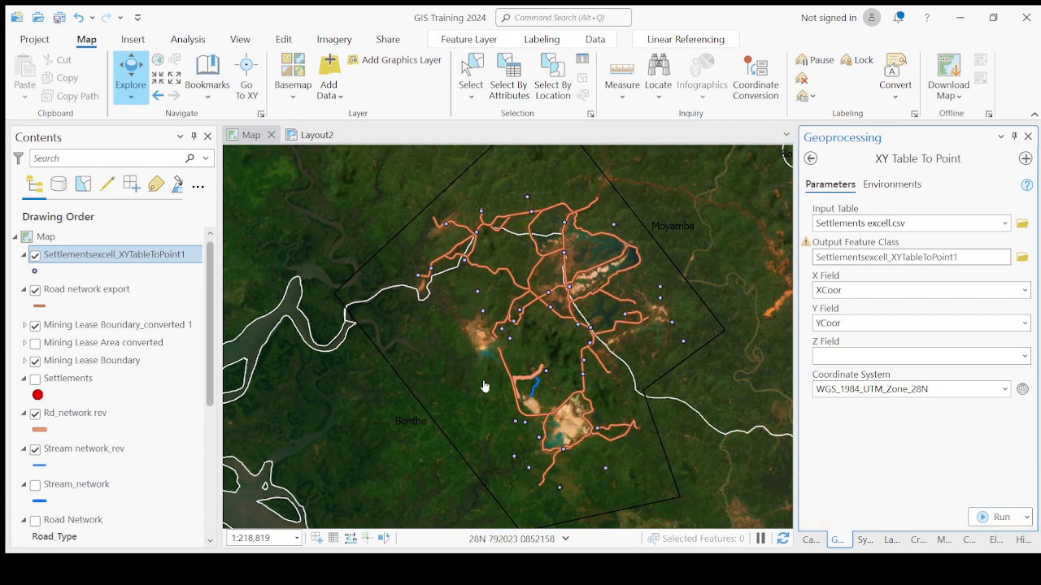
- Zoom in and out over the mine area to inspect the newly created points against the settlement labels
scroll(486, 383, down, 2)
scroll(499, 306, up, 3)
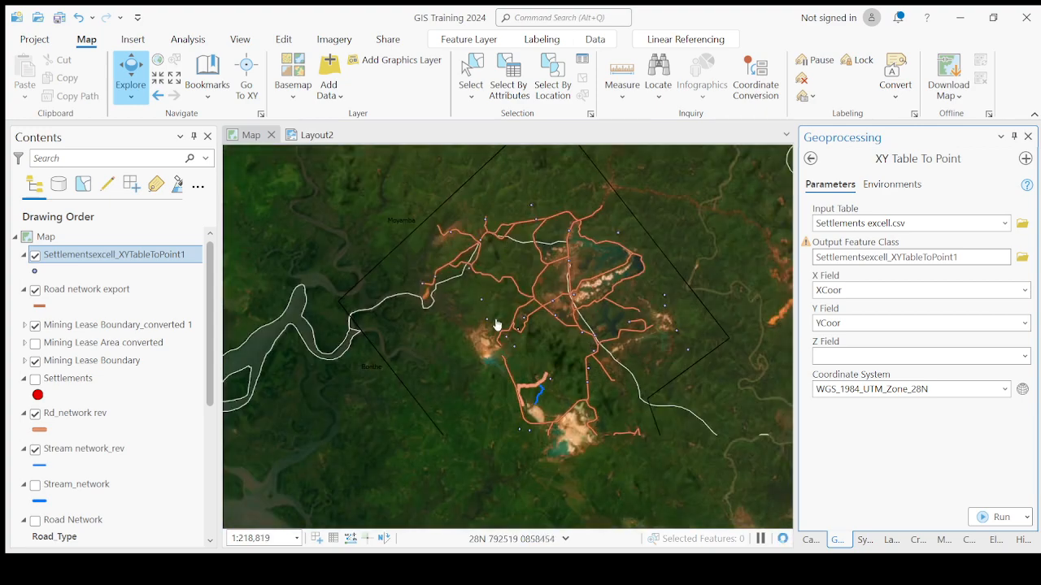
scroll(513, 279, down, 2)
scroll(513, 279, up, 2)
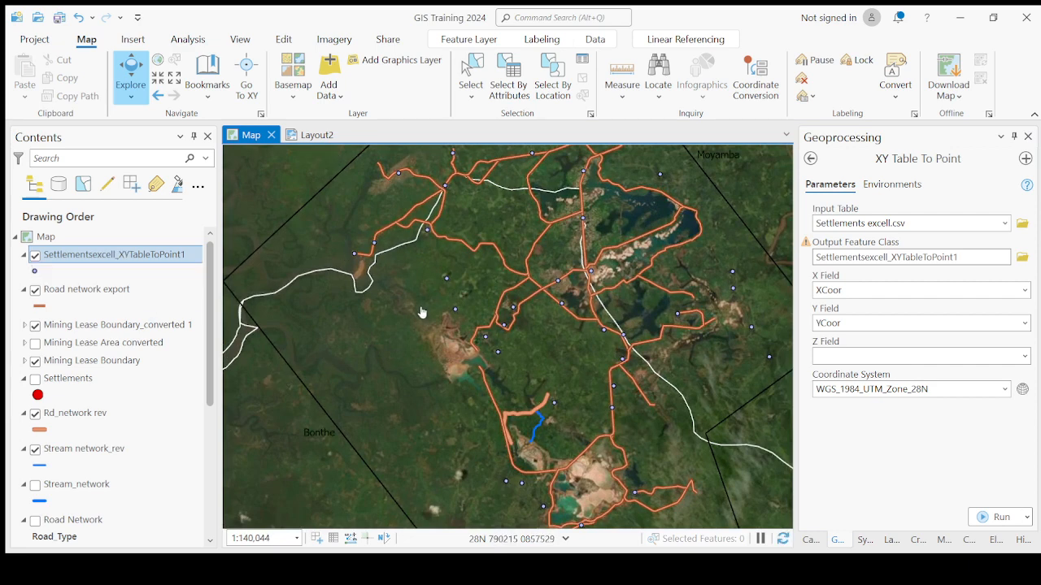
scroll(427, 300, down, 2)
scroll(507, 322, up, 2)
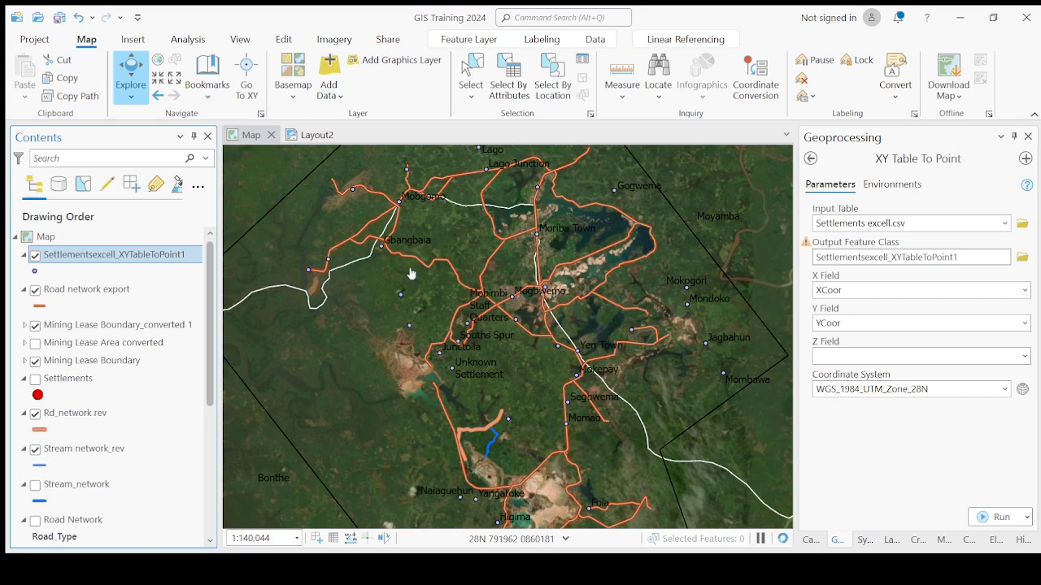
scroll(418, 309, up, 3)
scroll(623, 329, down, 4)
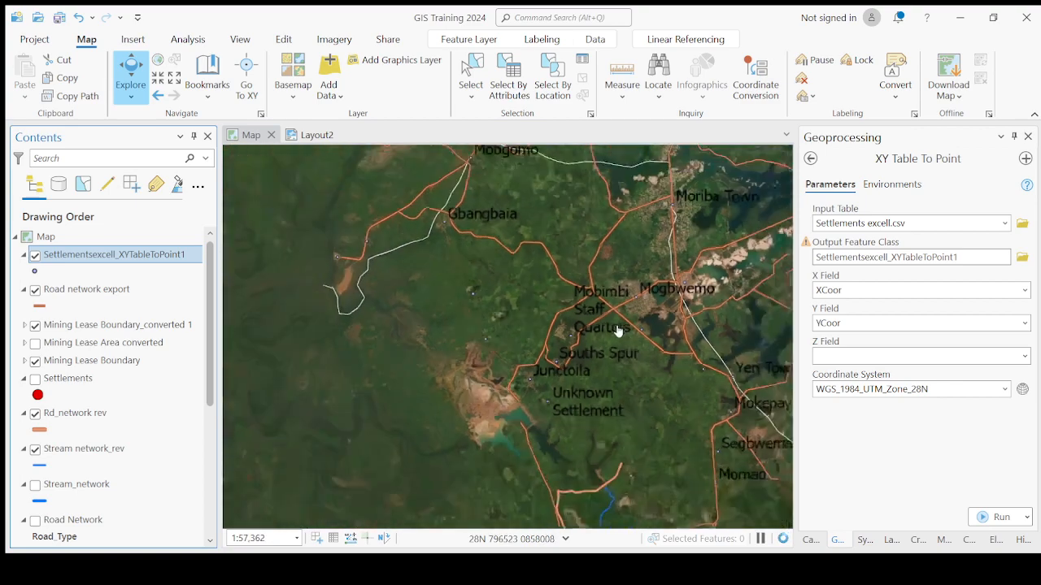
scroll(640, 344, up, 3)
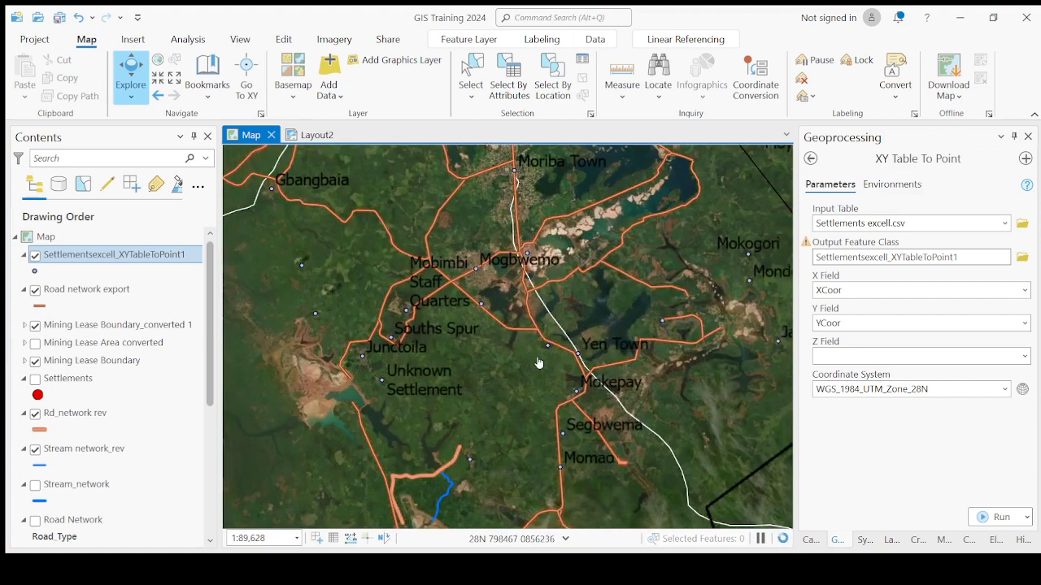
scroll(643, 374, down, 2)
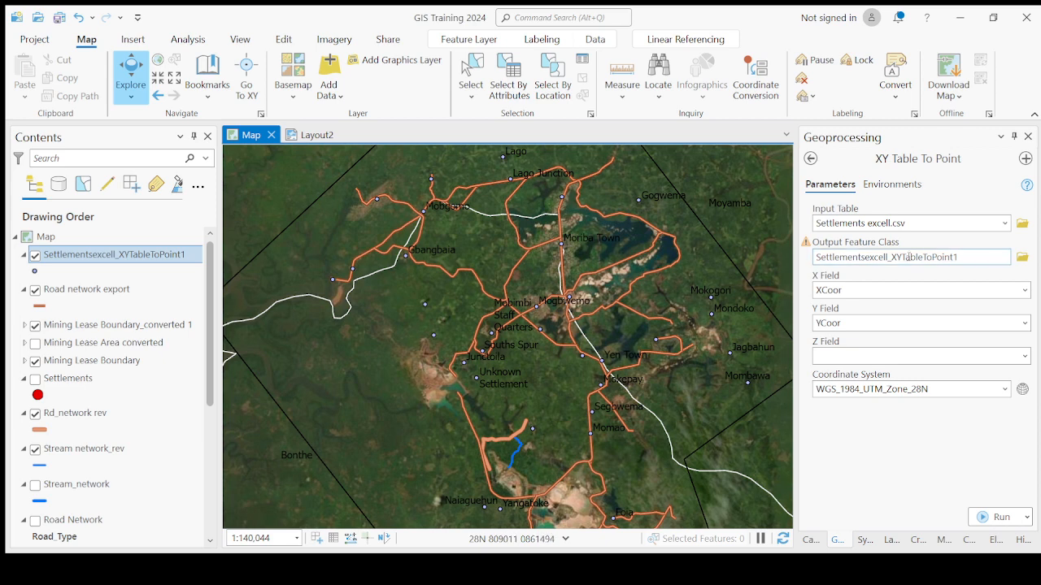
- Rerun XY Table To Point with output Settlemnt_export.shp and coordinate system WGS_1984_UTM_Zone_28N, then select the new layer
click(1023, 256)
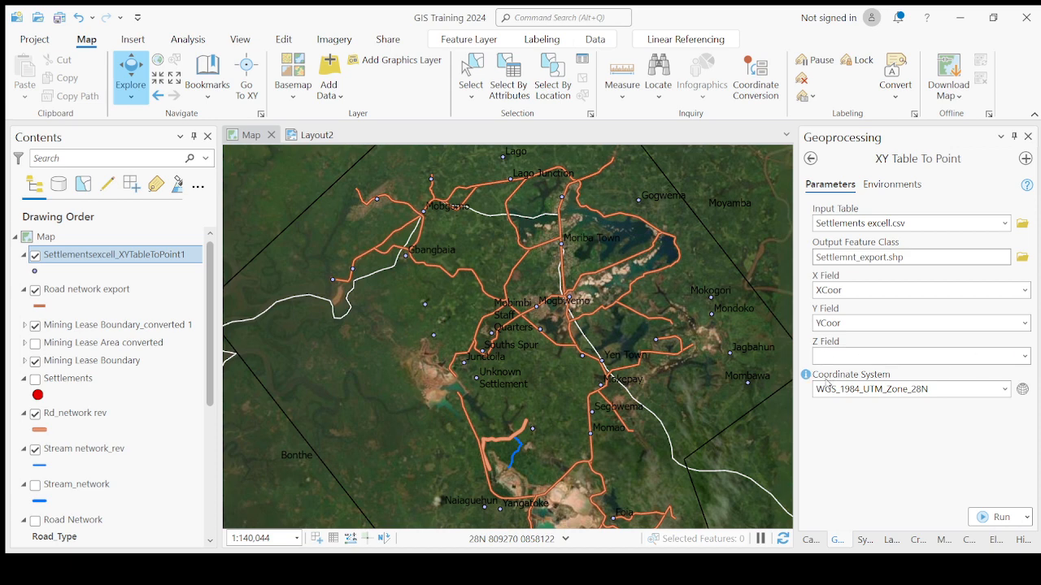
click(1007, 393)
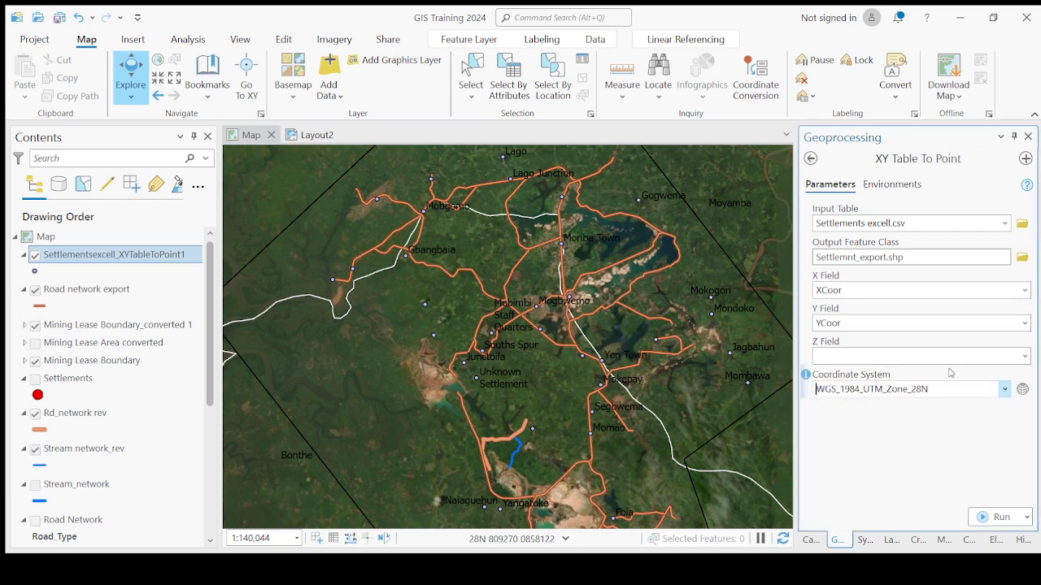
text(WGS_1984_Web_Mercator_Auxiliary_Sphere)
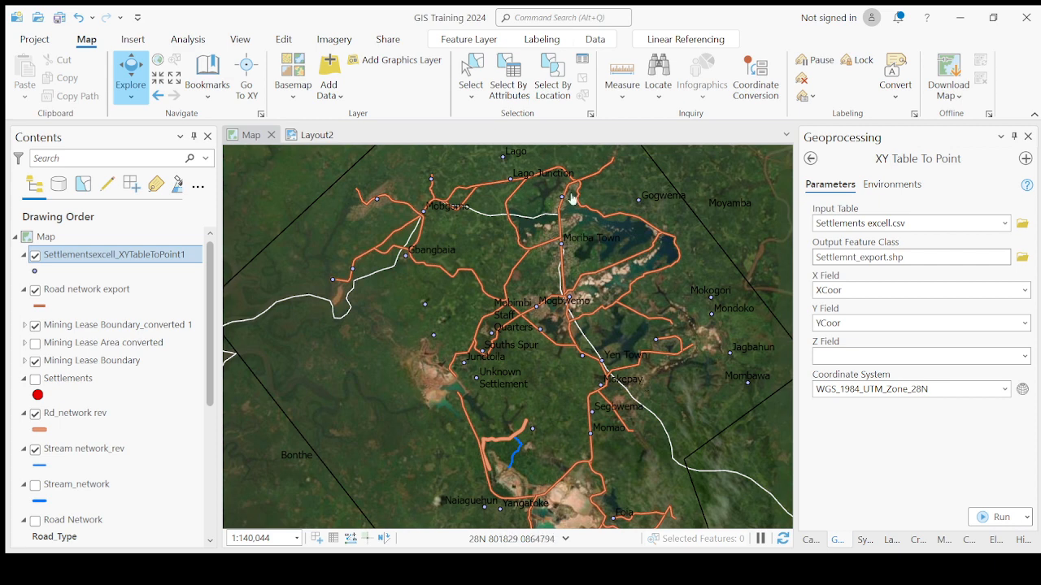
click(984, 521)
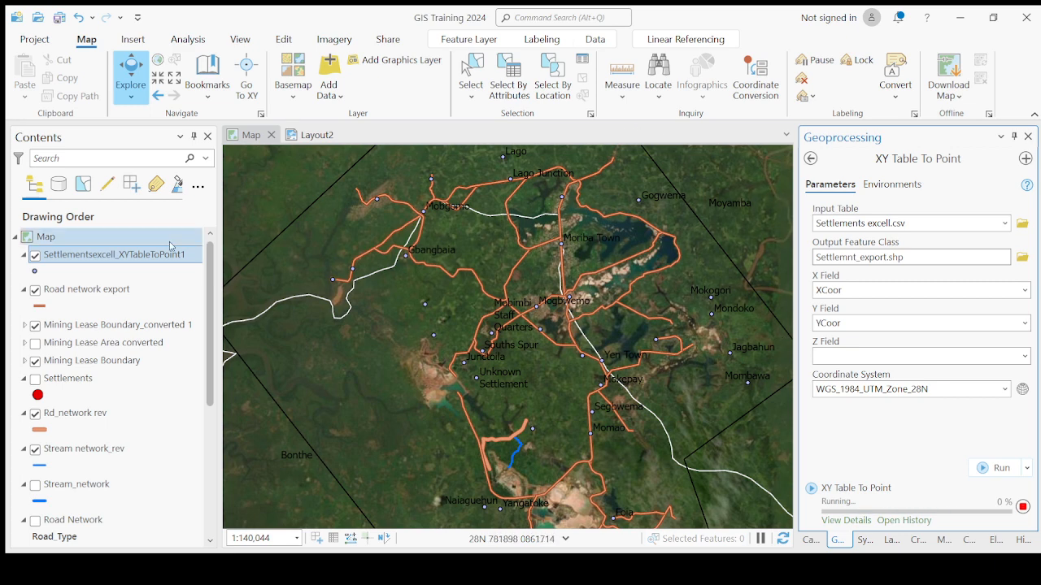
click(35, 256)
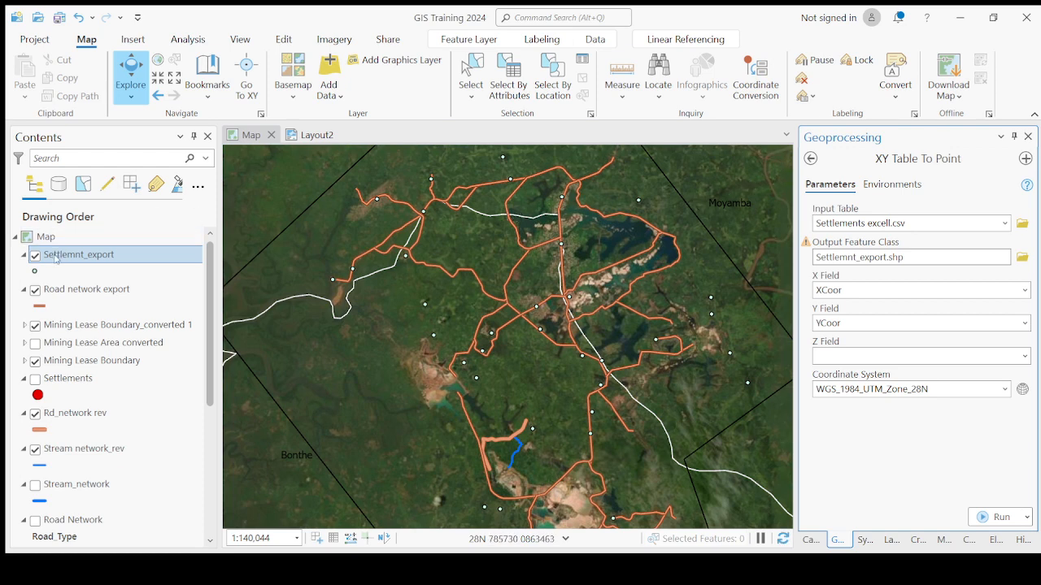
click(114, 258)
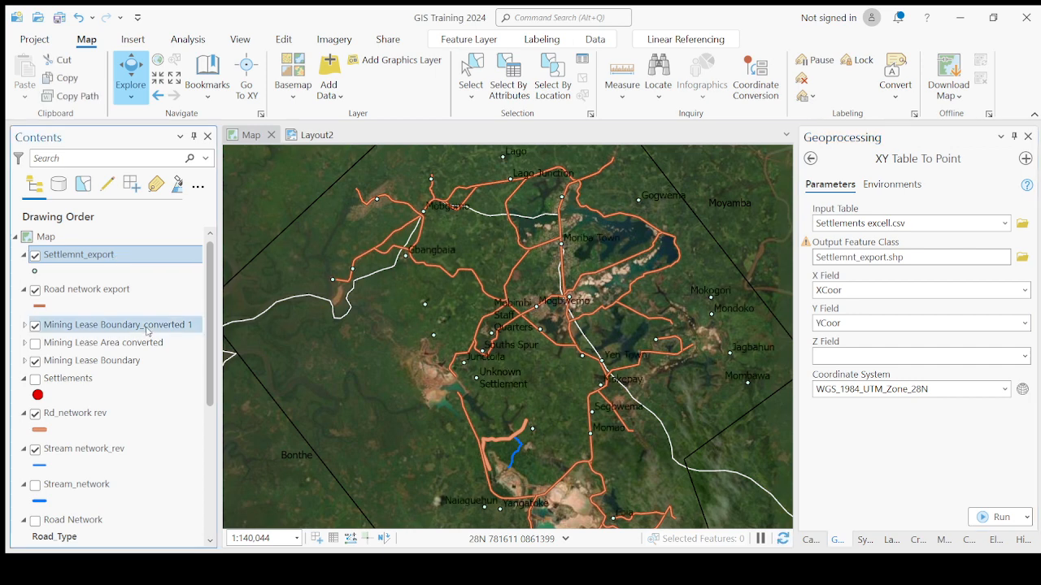
- Open the Settlements attribute table, select all records and copy them
click(62, 379)
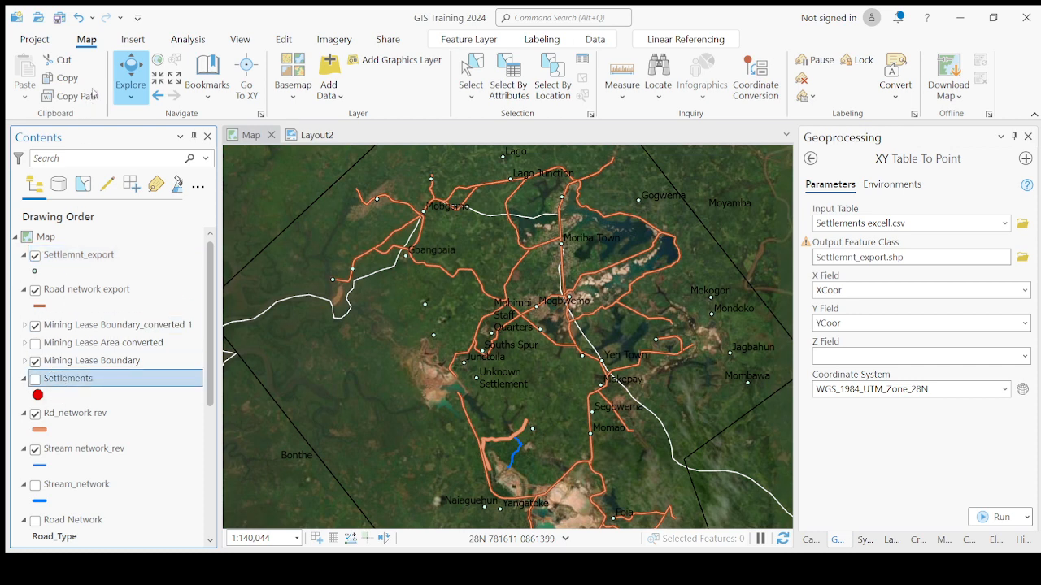
key(ctrl+t)
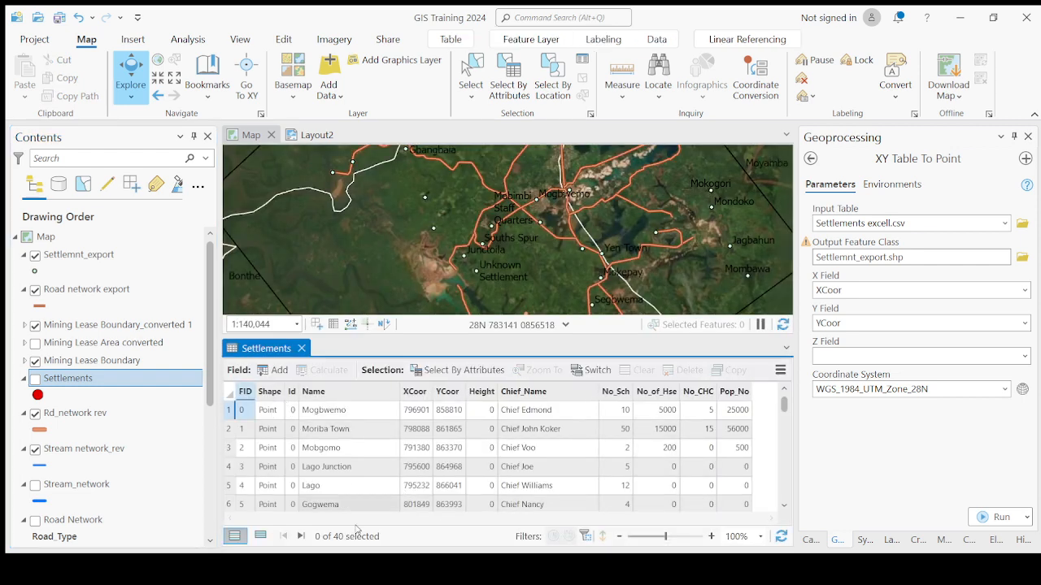
click(229, 433)
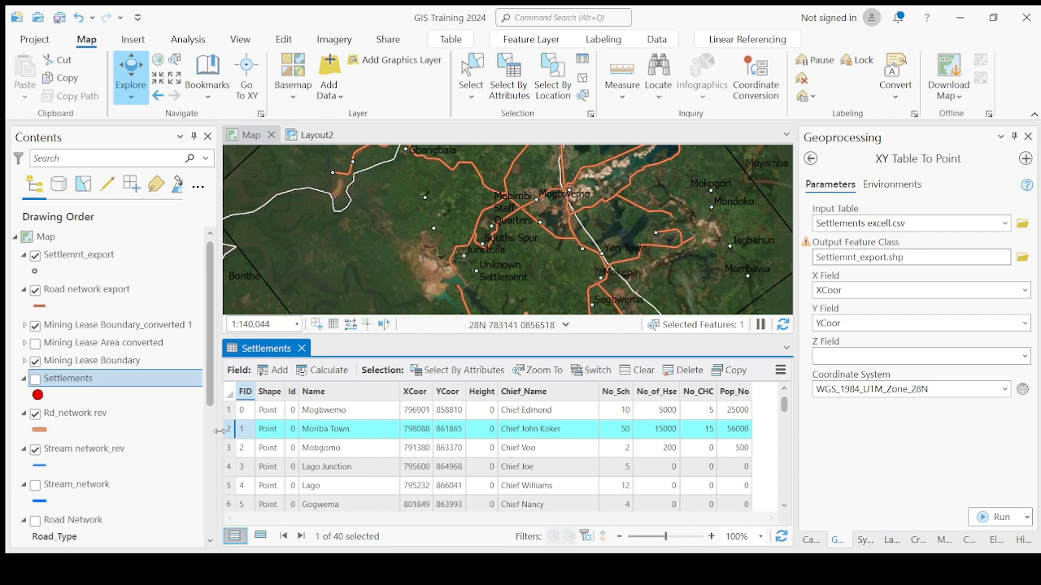
key(ctrl+a)
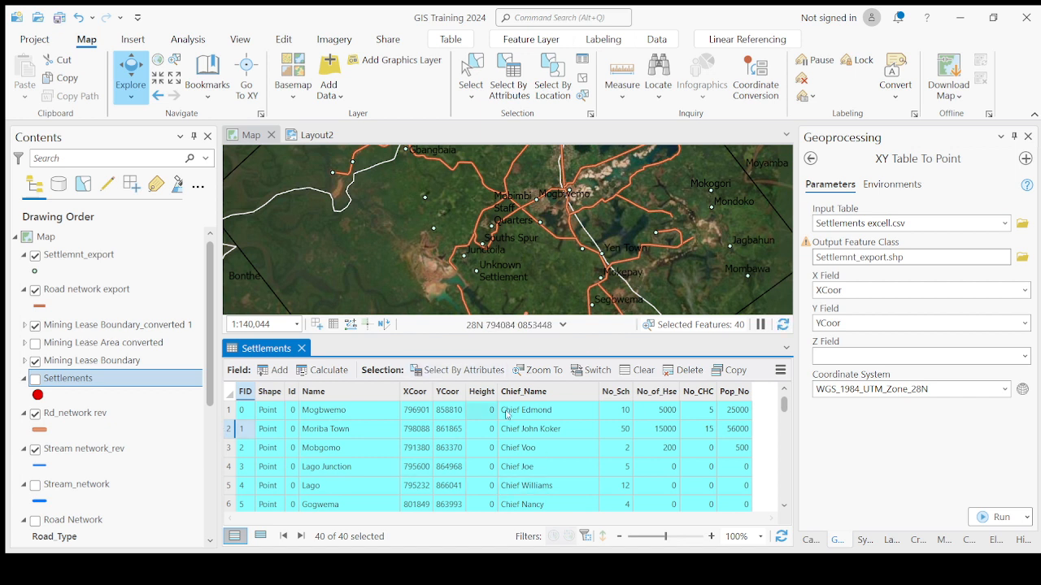
click(734, 378)
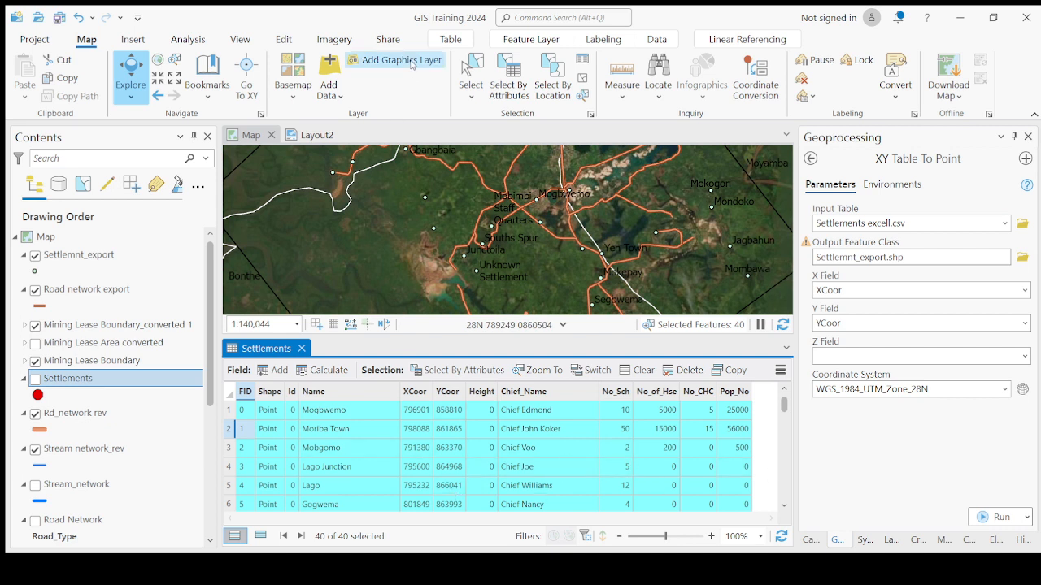
- Refill XY Table To Point with Settlements excell.csv as input and coordinate system WGS_1984_Web_Mercator_Auxiliary_Sphere
click(336, 98)
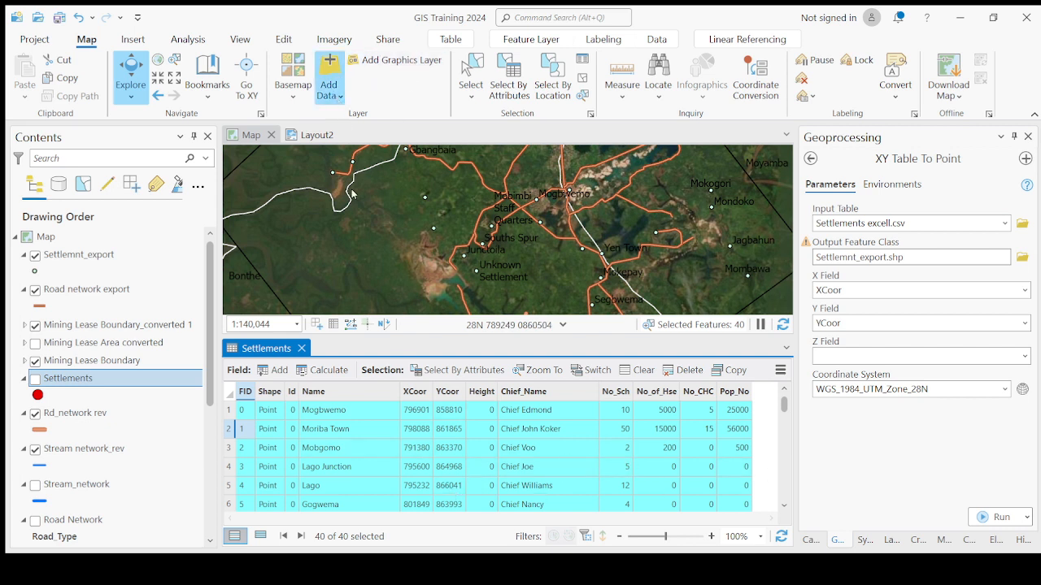
click(353, 236)
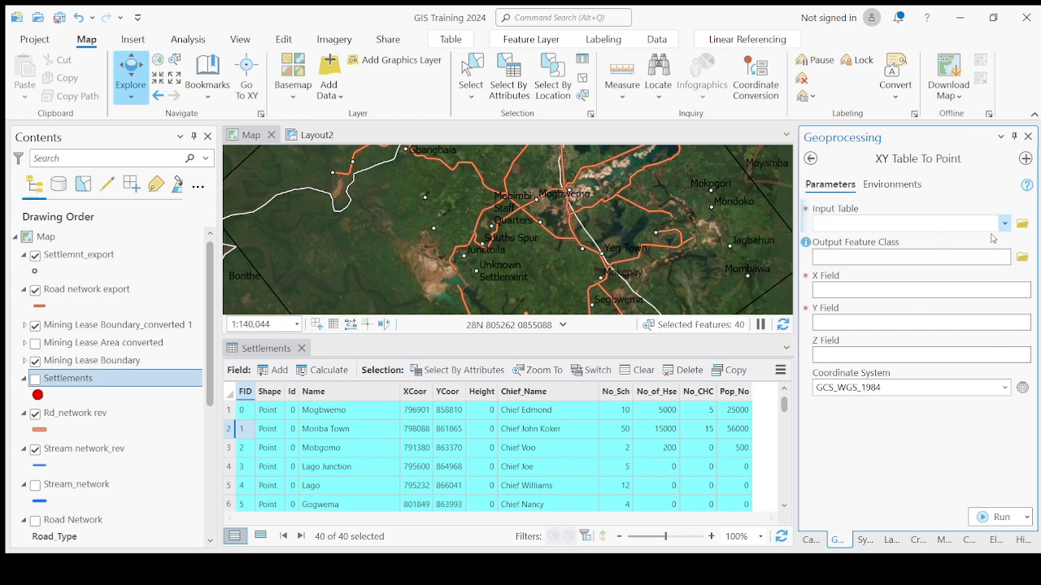
click(1026, 229)
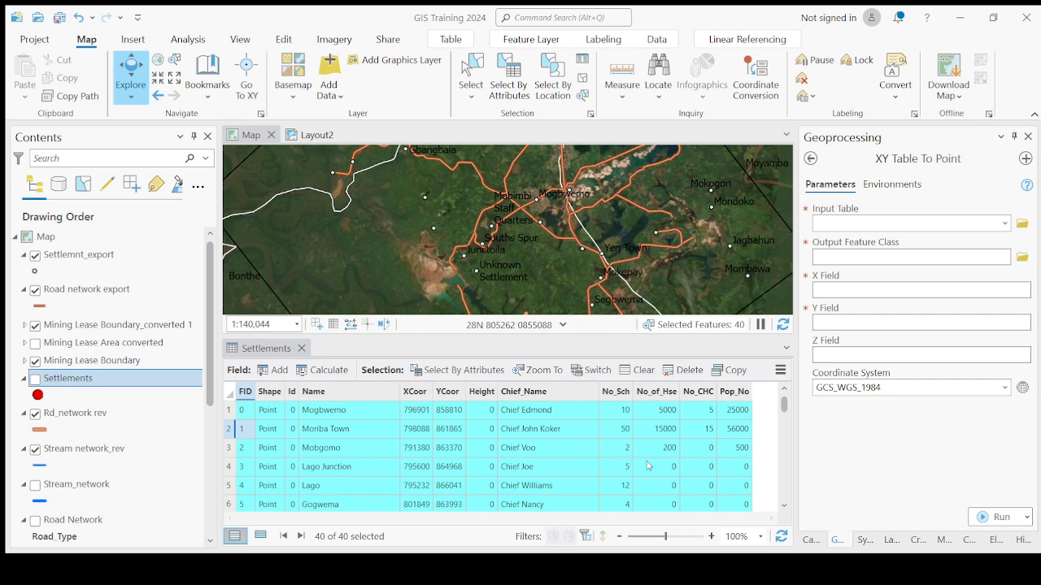
click(1005, 224)
click(843, 246)
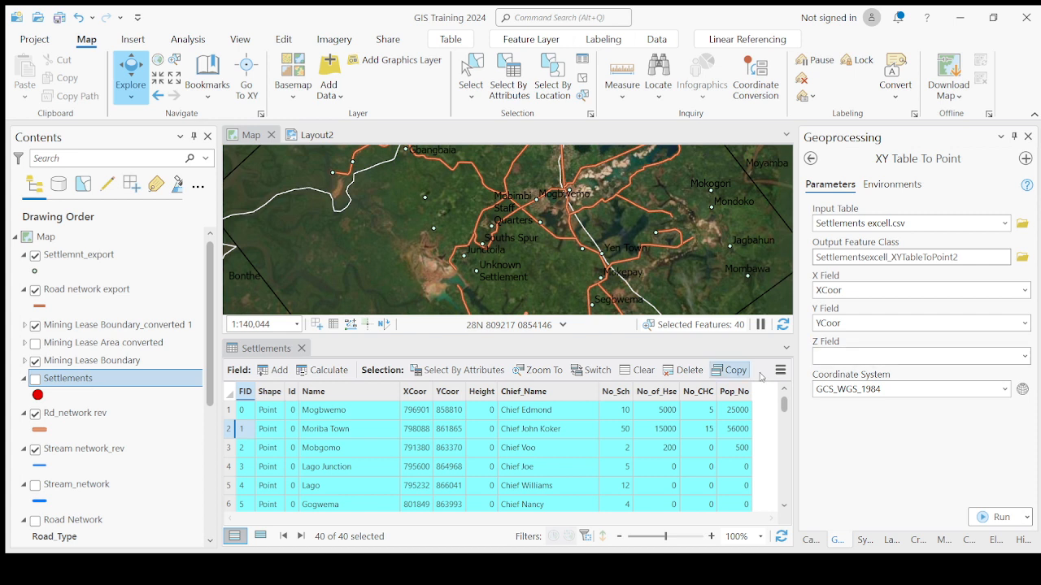
click(1012, 392)
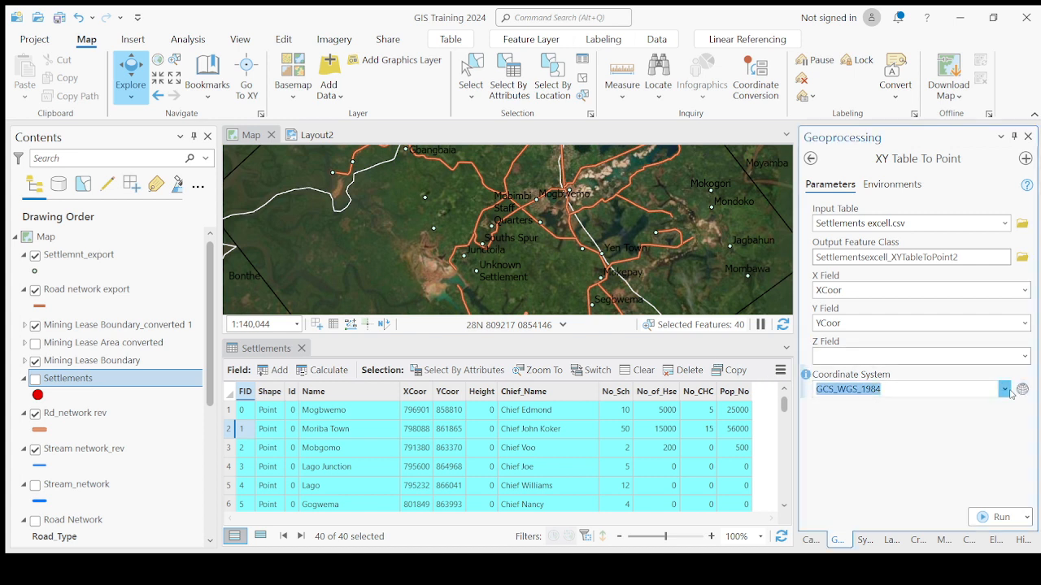
click(853, 238)
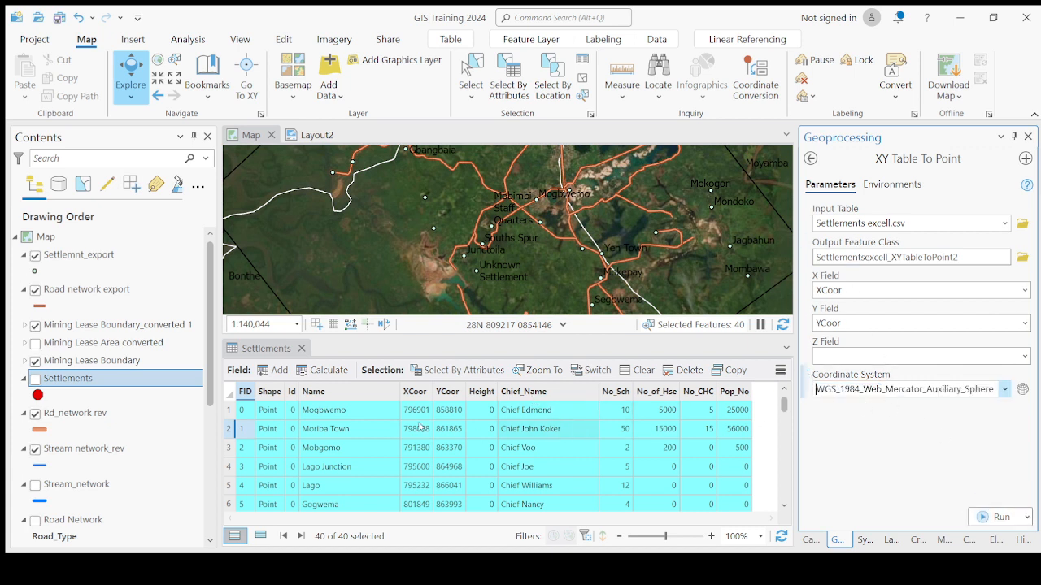
- Close the Settlements attribute table and turn the Settlements layer back on in the map
click(301, 348)
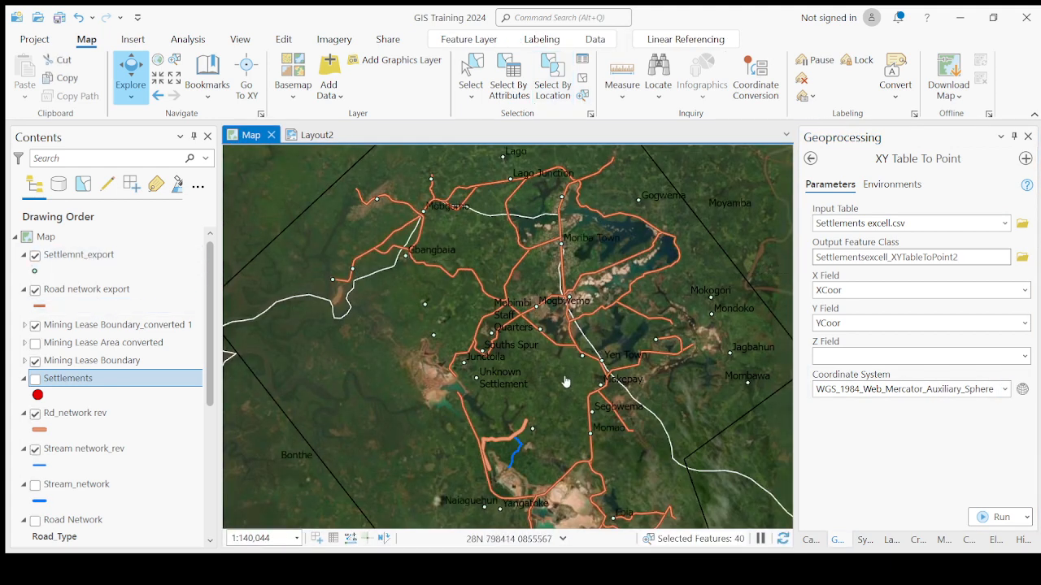
scroll(565, 384, down, 1)
scroll(592, 285, up, 1)
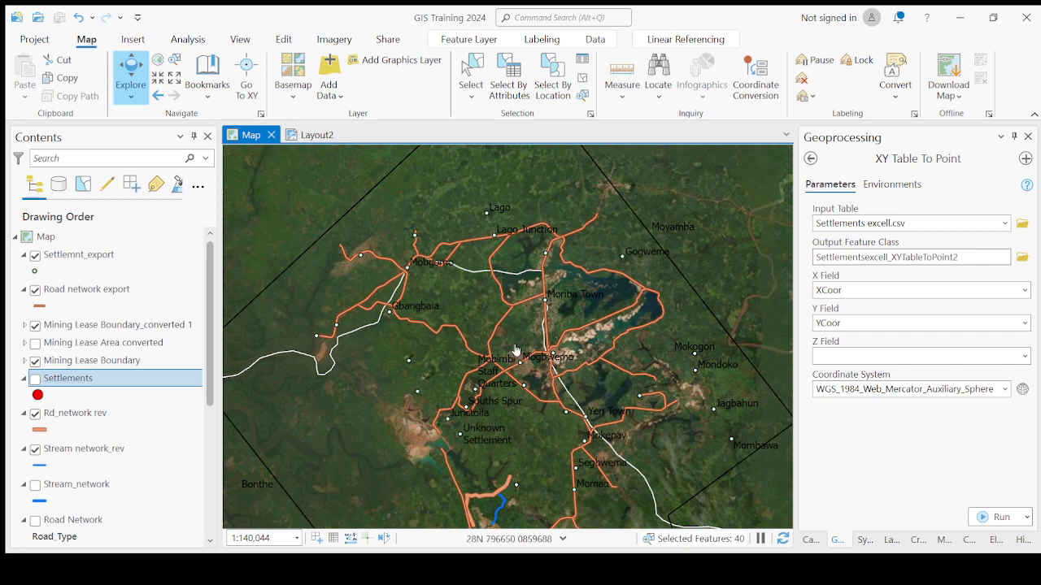
scroll(526, 340, up, 1)
scroll(525, 339, up, 1)
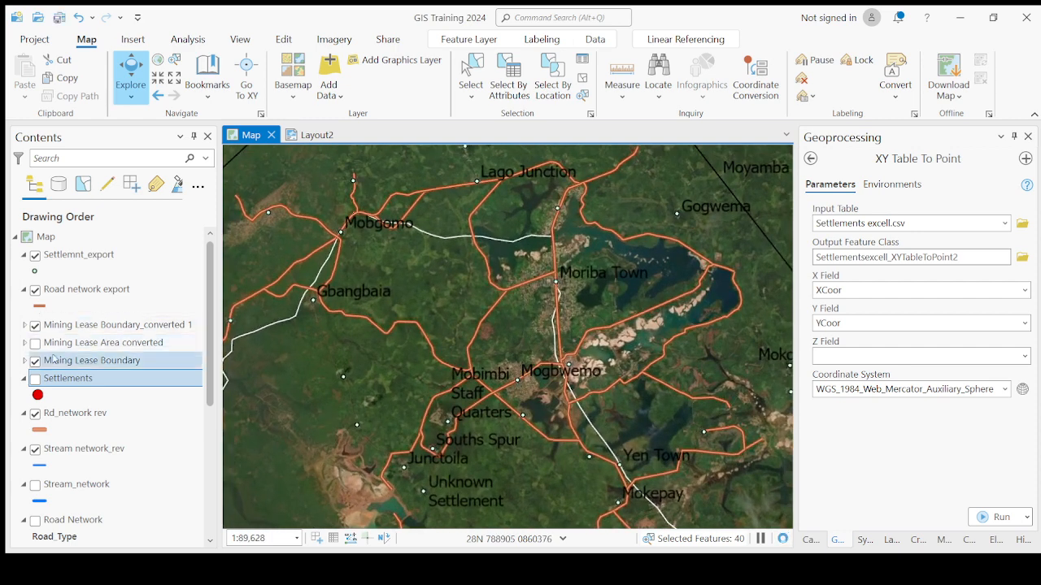
click(35, 379)
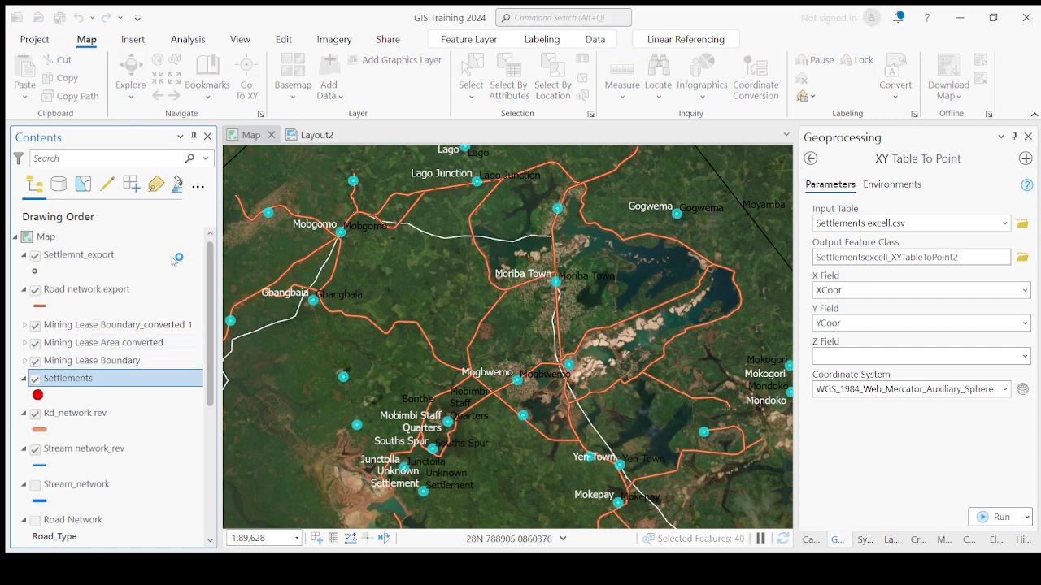
- Switch to Layout2 to view the map layout, then return to the map view
click(320, 136)
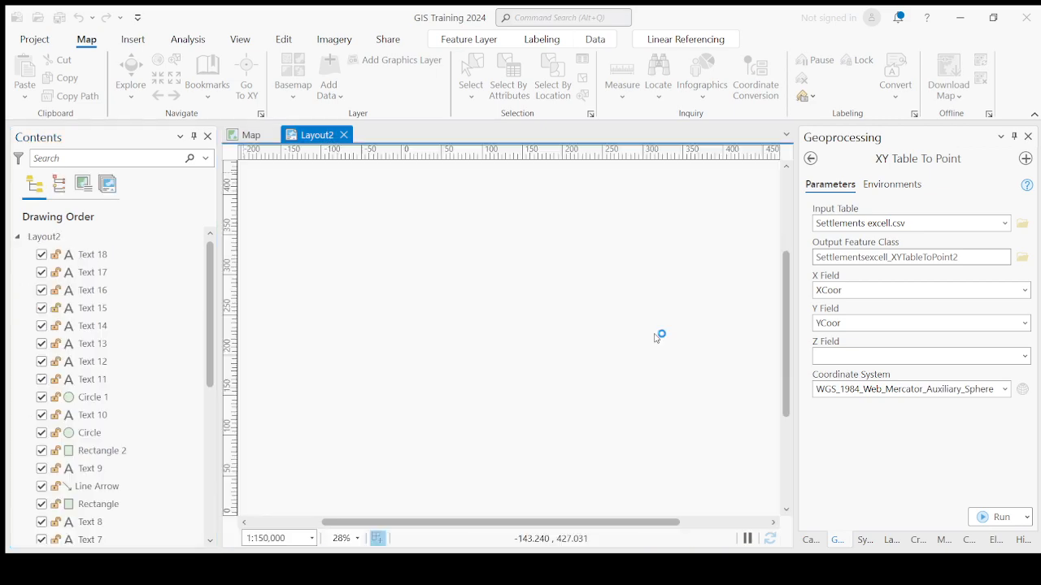
scroll(606, 250, up, 5)
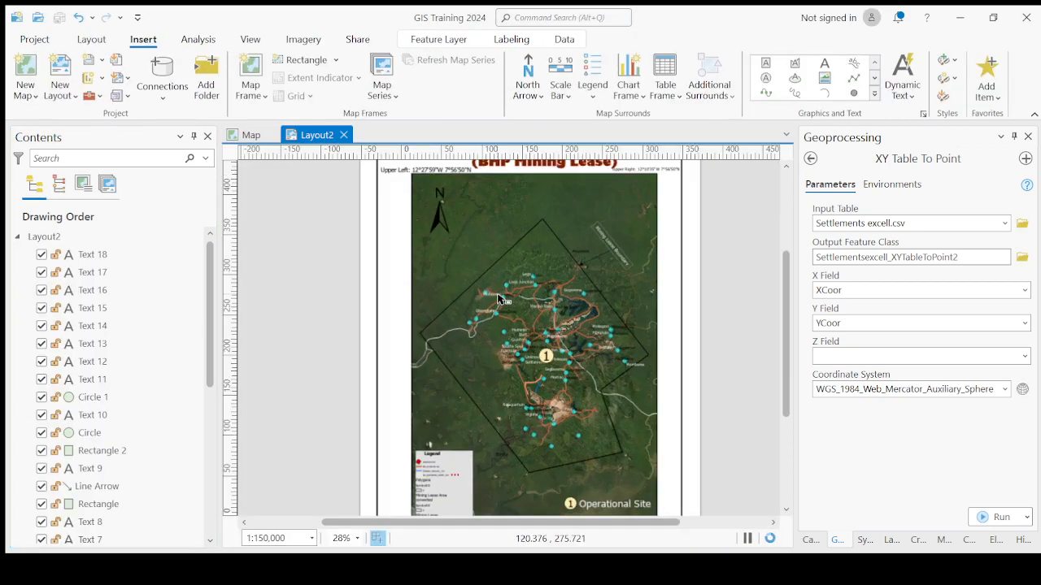
scroll(607, 249, down, 5)
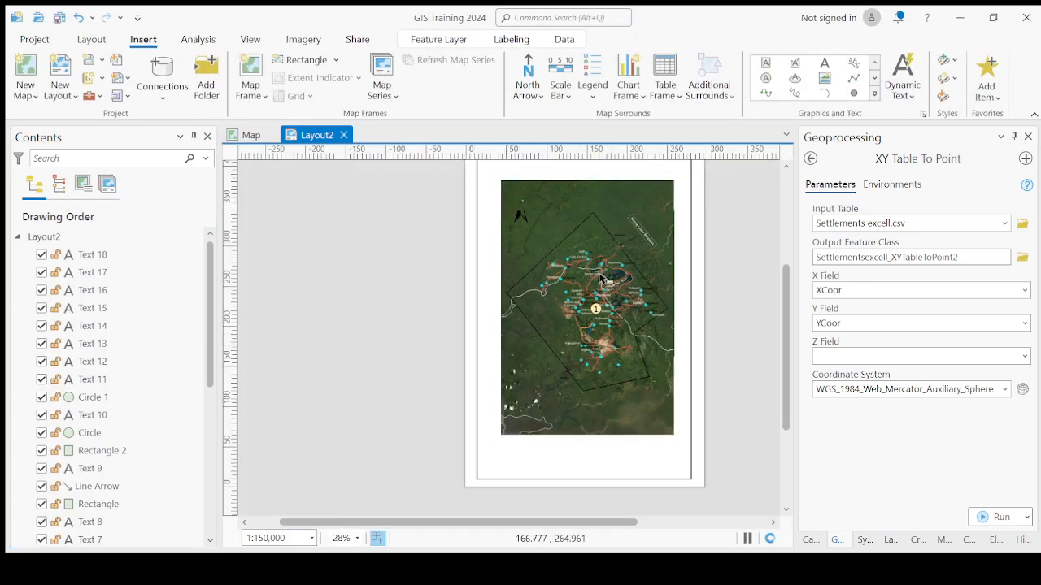
click(244, 136)
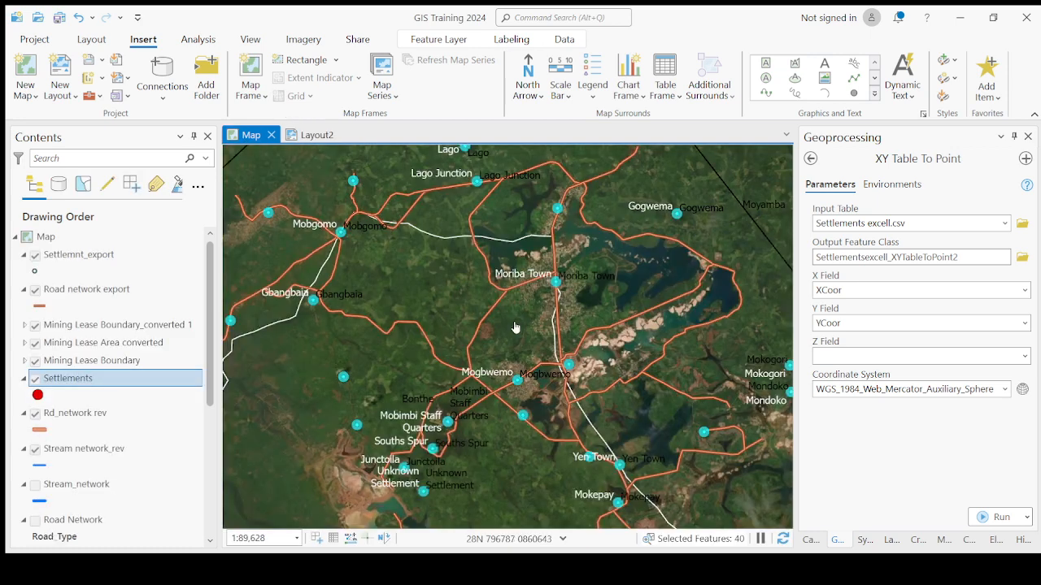